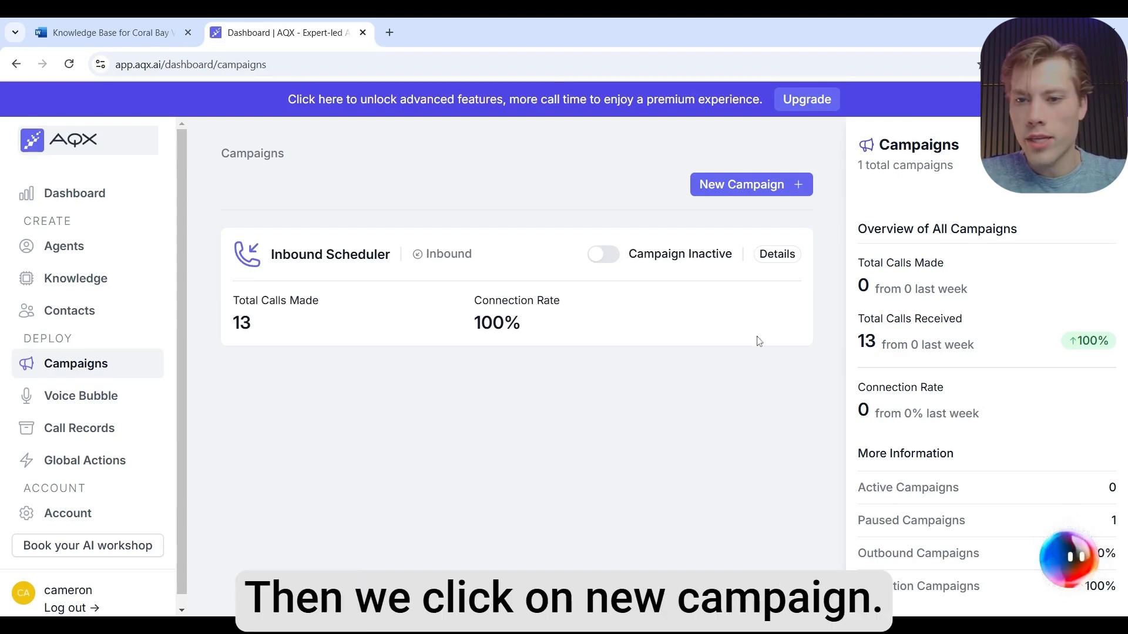
Create a new campaign for receiving calls, name it "Coral Bay Visitor Center Inbound Agent", and continue to the agent data.
{"action": "left_click", "coordinate": [776, 184]}
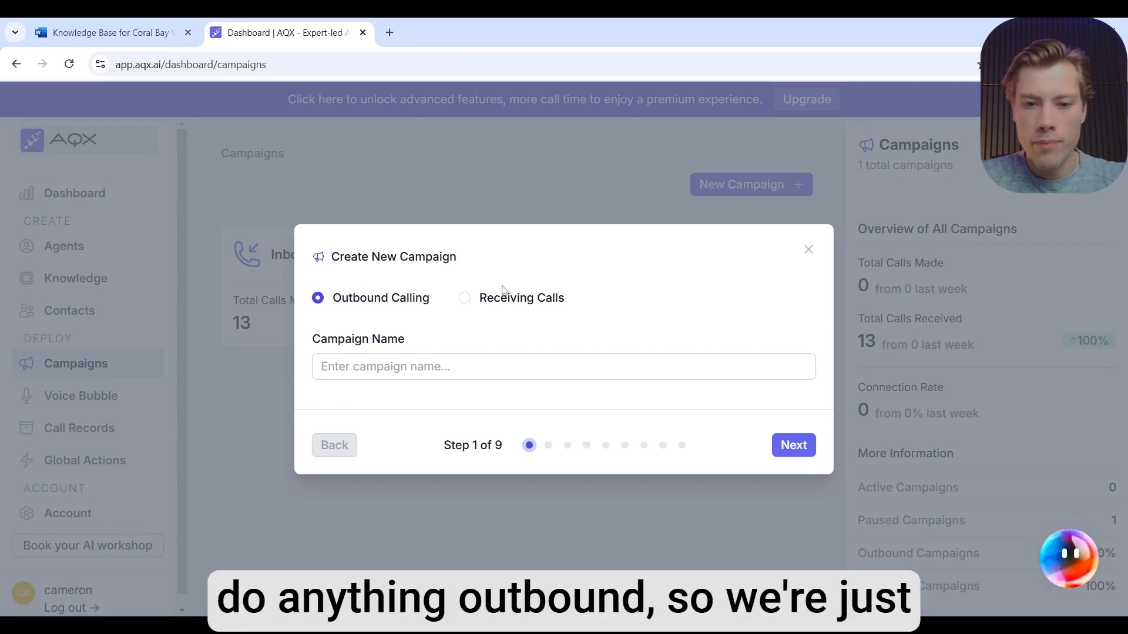
{"action": "left_click", "coordinate": [466, 299]}
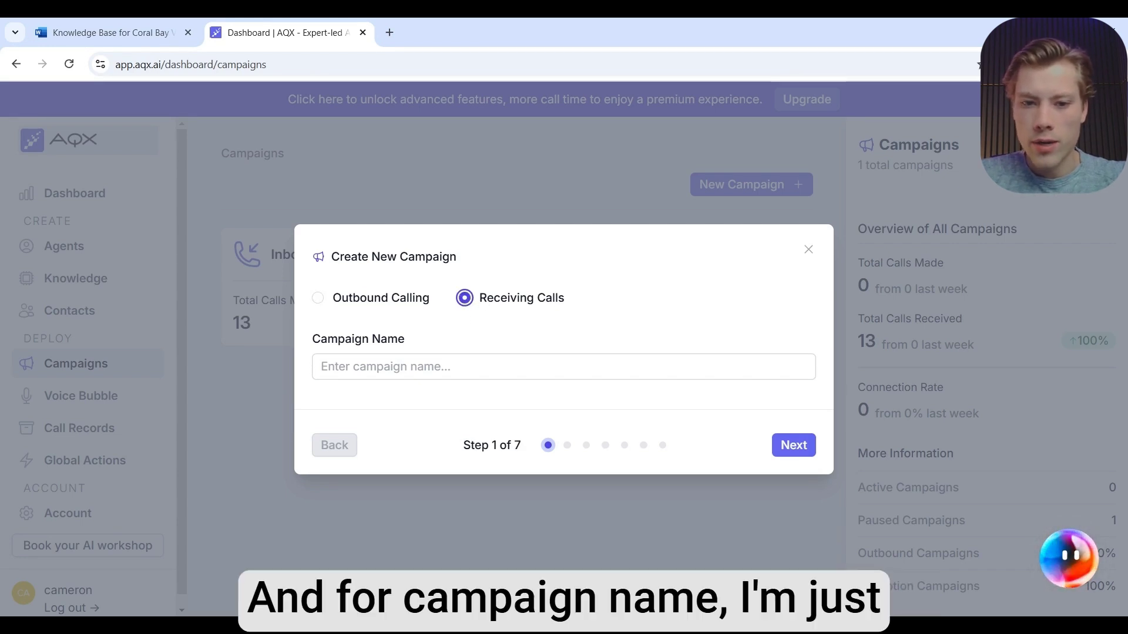
{"action": "left_click", "coordinate": [322, 366]}
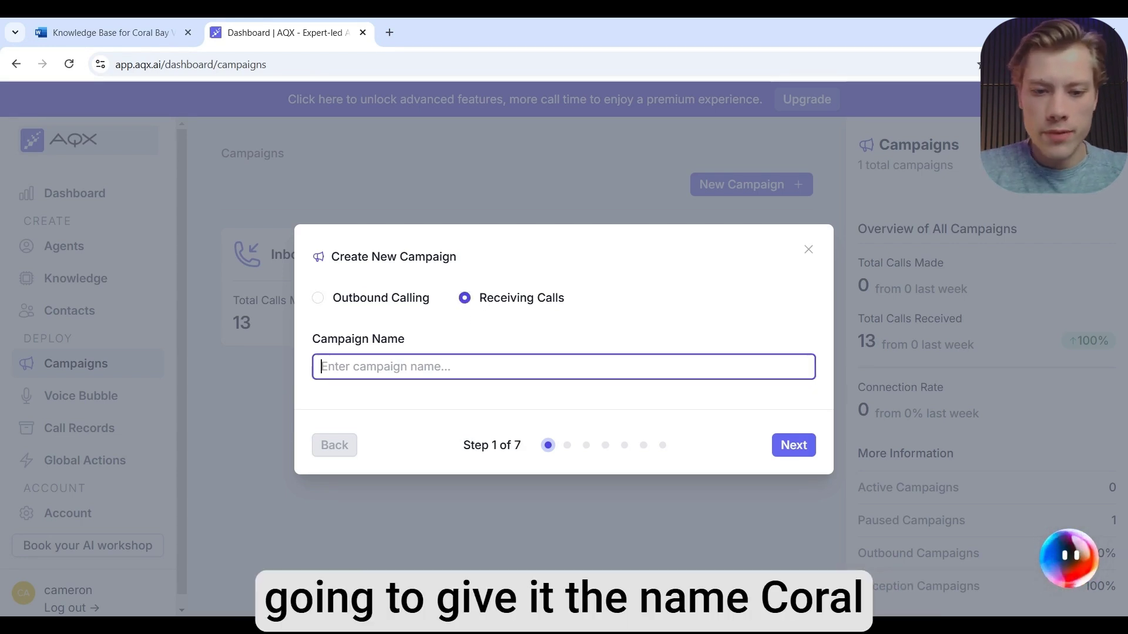
{"action": "type", "text": "Coral Bay Visitor Center Inbound Agent"}
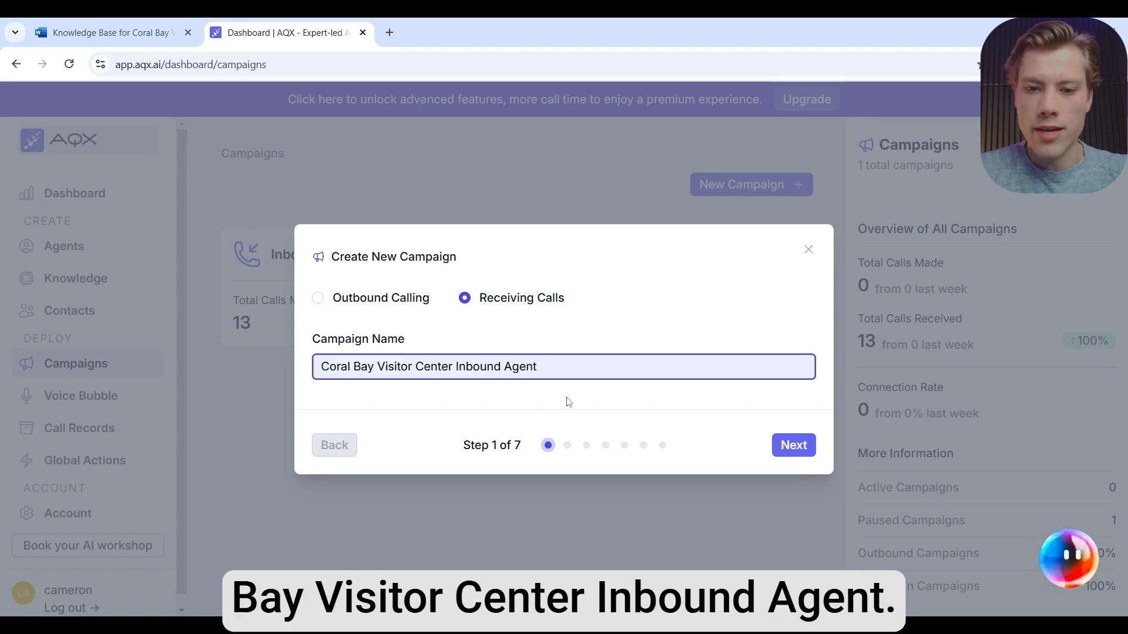
{"action": "left_click", "coordinate": [792, 447]}
Replace the prefilled company name with "Coral Bay Visitor Center".
{"action": "left_click", "coordinate": [352, 313]}
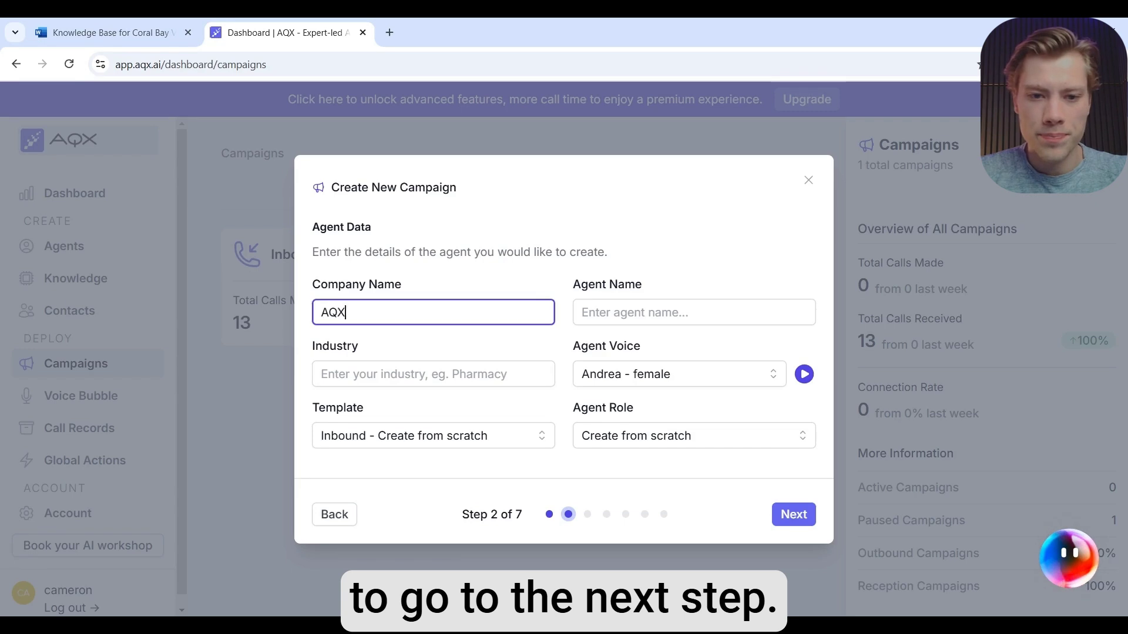
{"action": "key", "text": "BackSpace"}
{"action": "key", "text": "BackSpace"}
{"action": "key", "text": "BackSpace"}
{"action": "type", "text": "Co"}
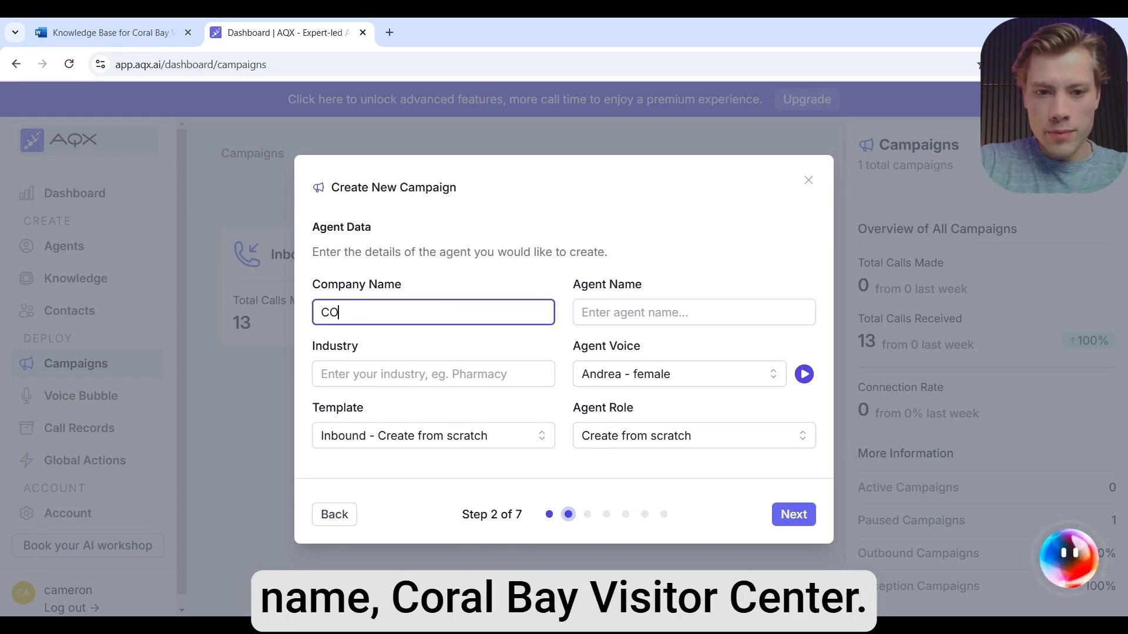
{"action": "type", "text": "ral Bay Visitor Center"}
Set the agent name to the previously used entry "Sophie" and the industry to "Visitor Center".
{"action": "key", "text": "Tab"}
{"action": "key", "text": "Down"}
{"action": "key", "text": "Down"}
{"action": "key", "text": "Up"}
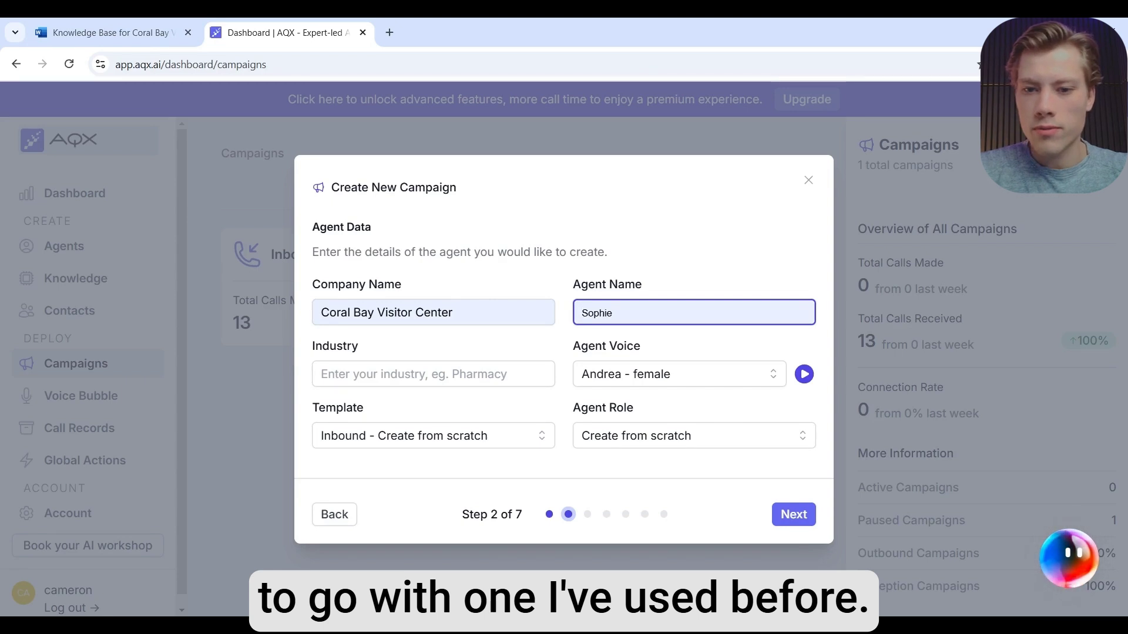
{"action": "key", "text": "Tab"}
{"action": "type", "text": "Visitor Center"}
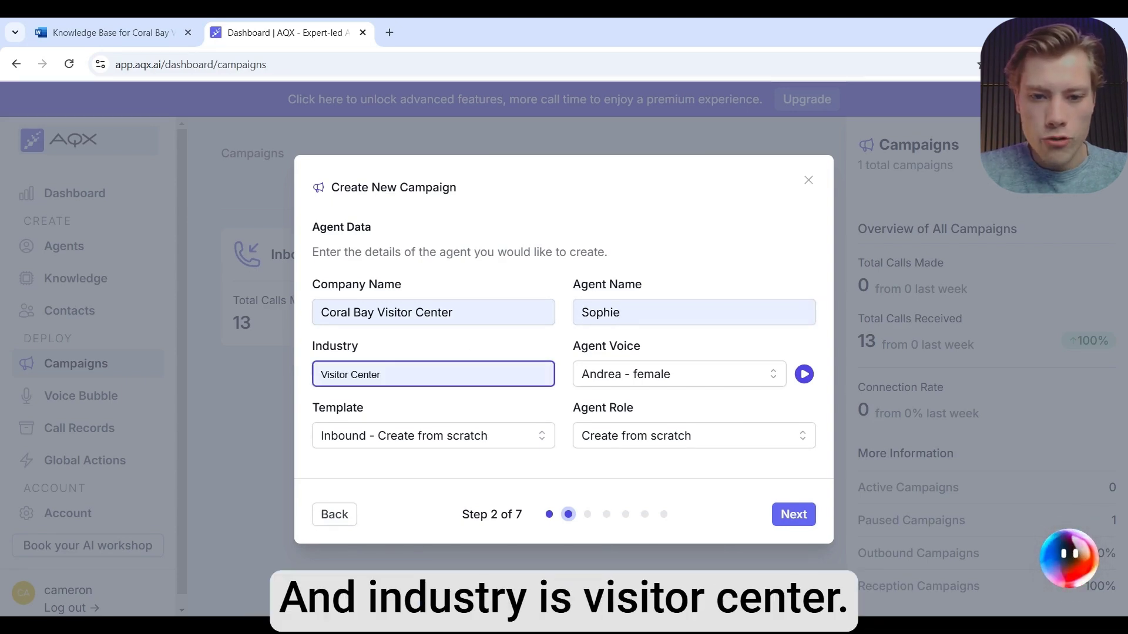
Set the agent voice to "Ava - female" and play its voice sample.
{"action": "left_click", "coordinate": [680, 378]}
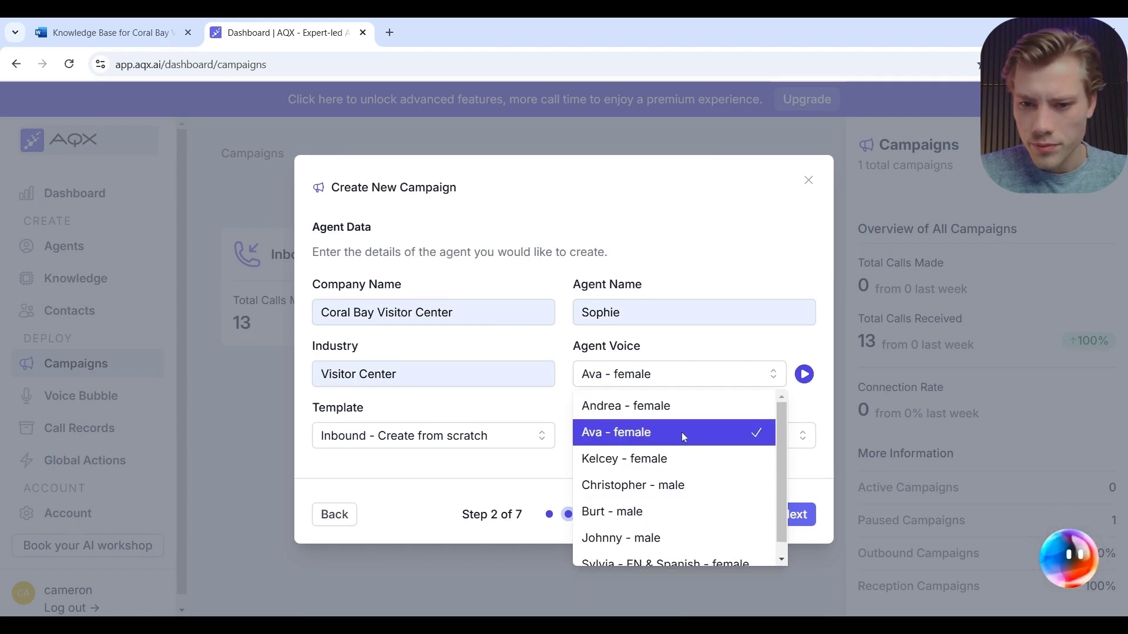
{"action": "left_click", "coordinate": [682, 433]}
{"action": "left_click", "coordinate": [803, 376]}
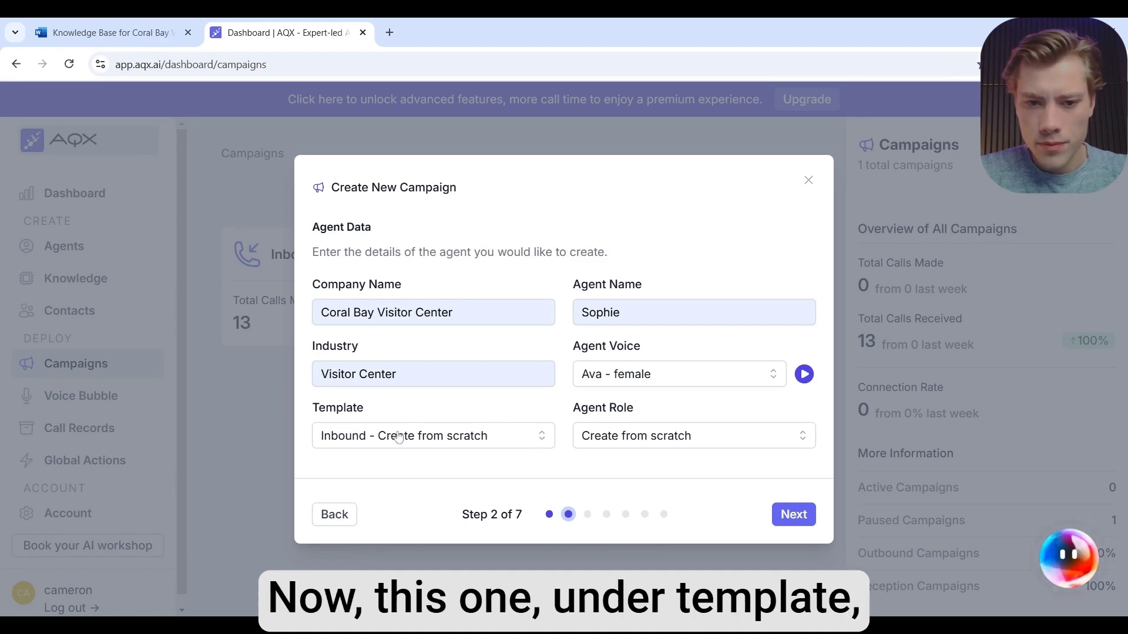
Choose the "Inbound - Customer Service" template and the "Customer Service Agent" role, and continue to adding knowledge.
{"action": "left_click", "coordinate": [478, 442]}
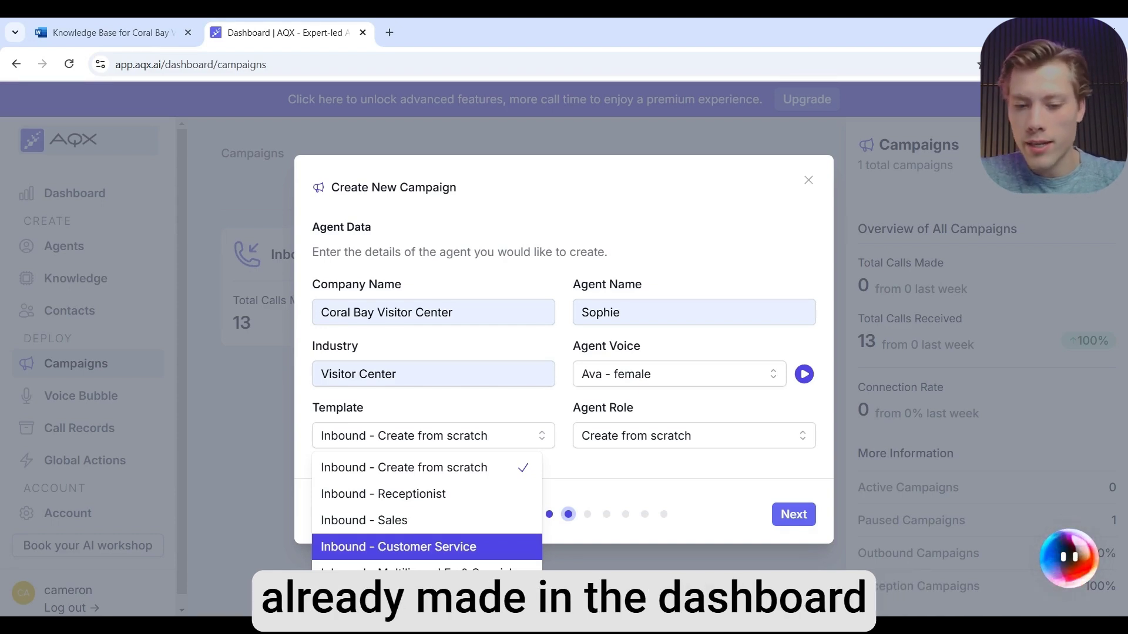
{"action": "left_click", "coordinate": [398, 547]}
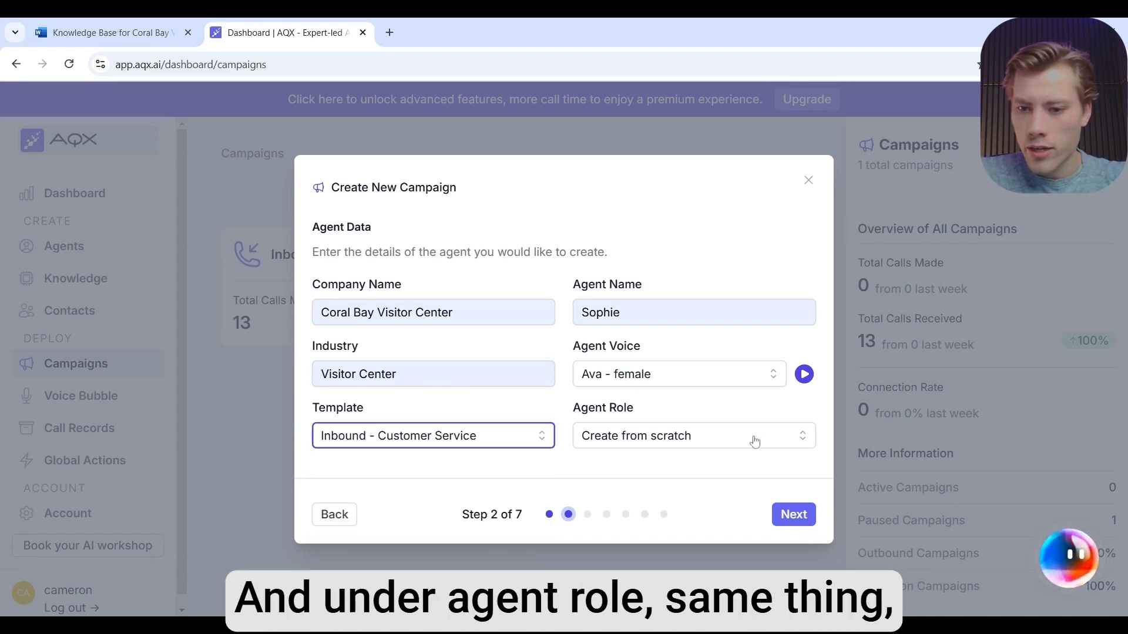
{"action": "left_click", "coordinate": [752, 438]}
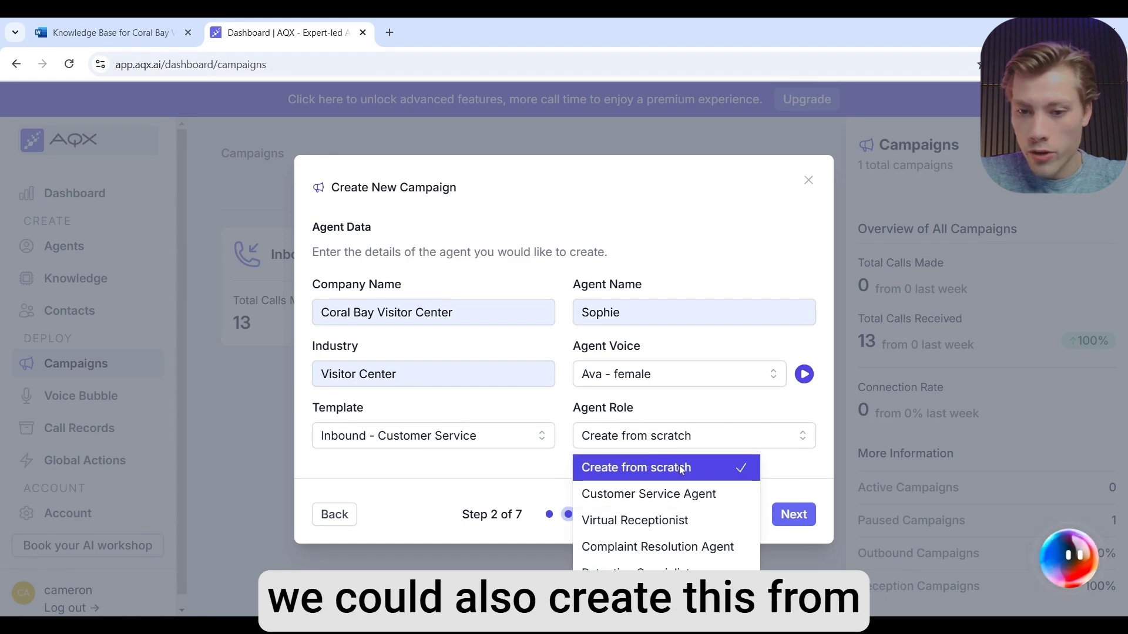
{"action": "left_click", "coordinate": [667, 496]}
{"action": "key", "text": "Return"}
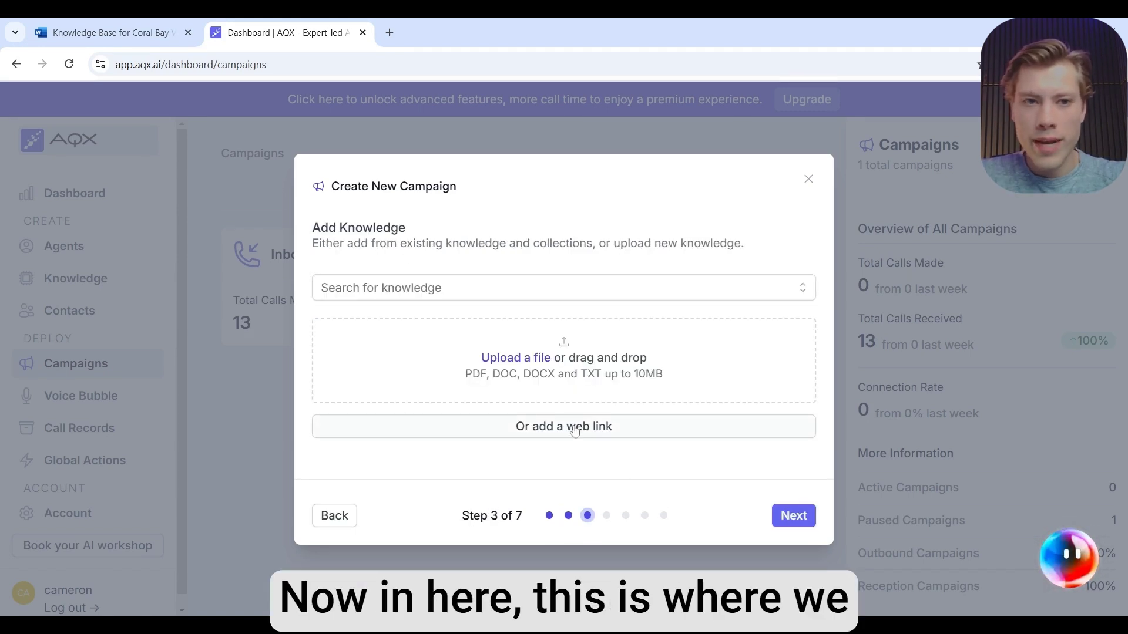
Switch to the Word document and review the visitor center's knowledge base, from general information through admission, attractions, amenities, and rules.
{"action": "key", "text": "ctrl+Page_Up"}
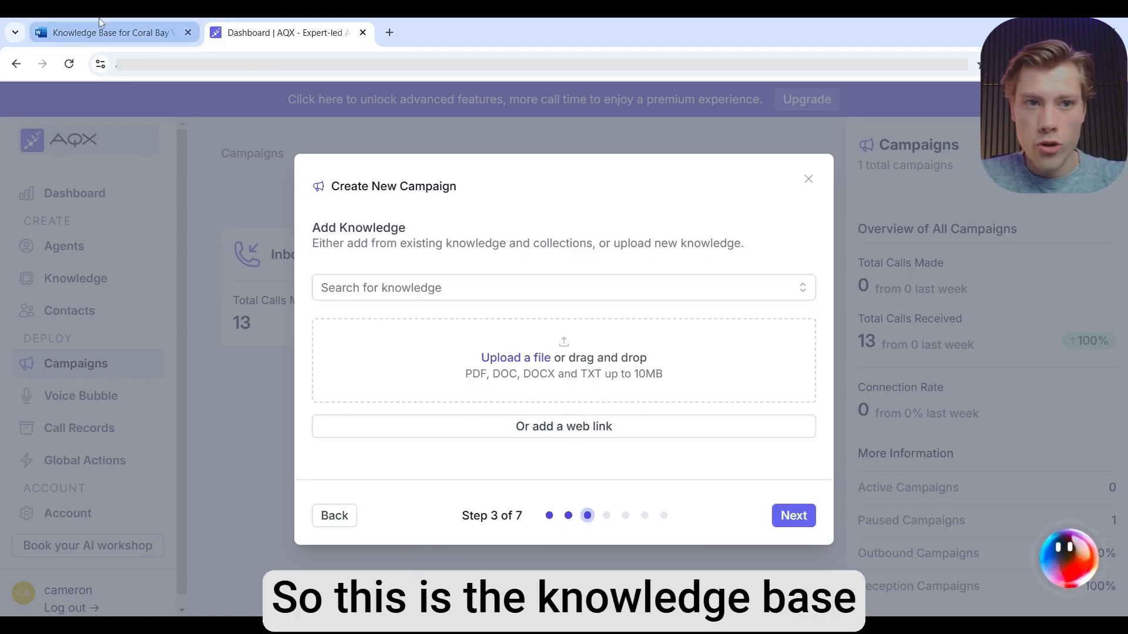
{"action": "scroll", "coordinate": [558, 382], "scroll_direction": "down", "scroll_amount": 1}
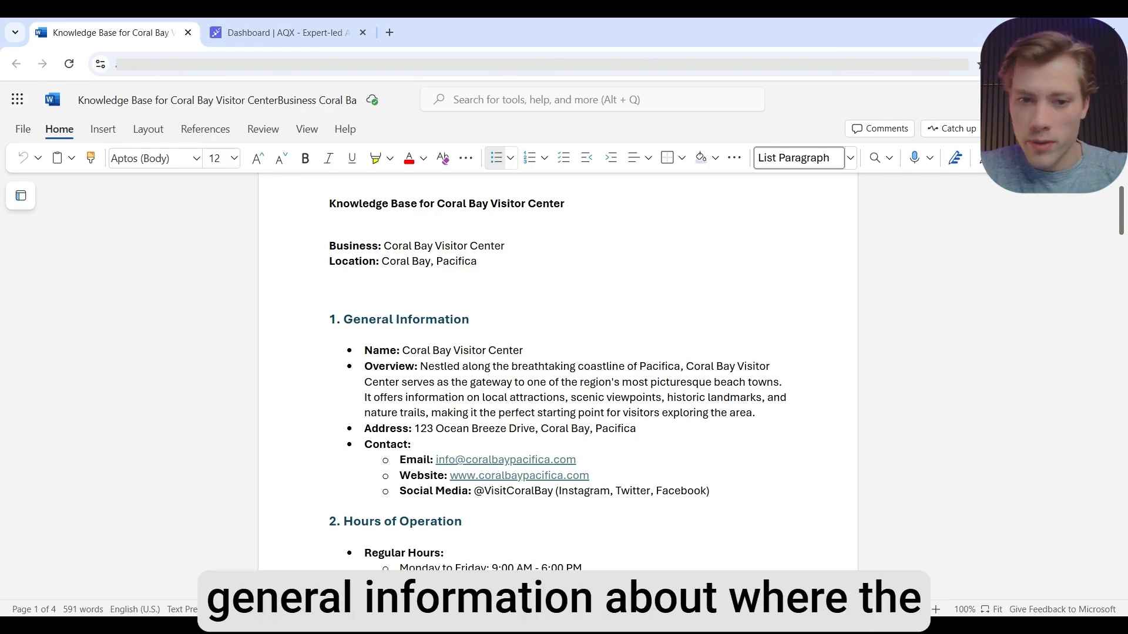
{"action": "left_click_drag", "start_coordinate": [420, 366], "coordinate": [509, 366]}
{"action": "left_click", "coordinate": [509, 366]}
{"action": "scroll", "coordinate": [529, 365], "scroll_direction": "down", "scroll_amount": 5}
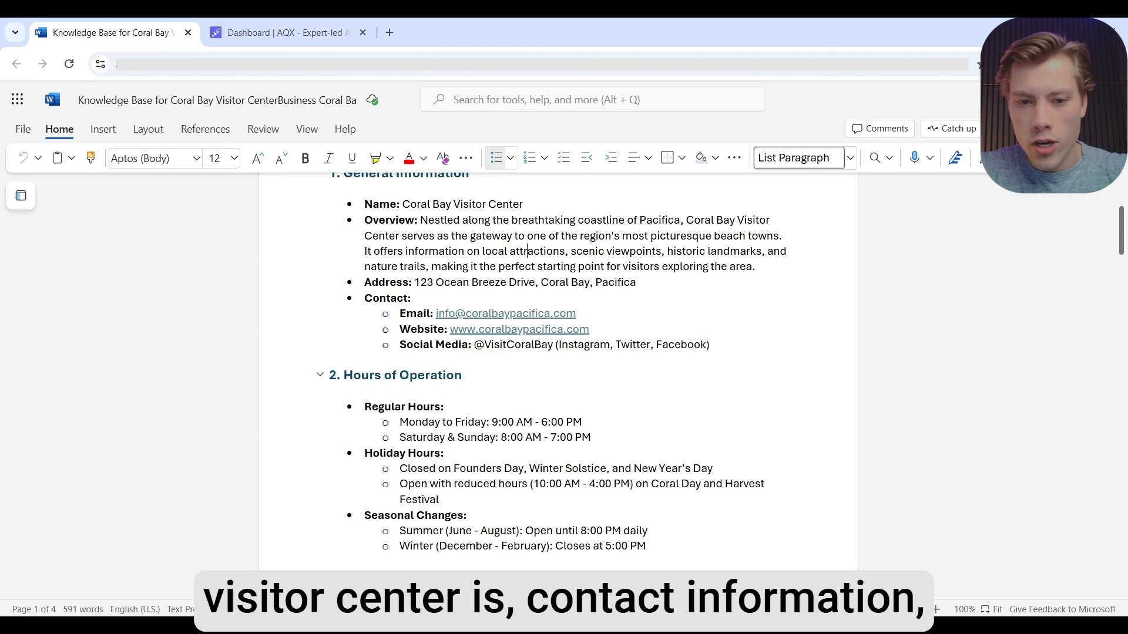
{"action": "scroll", "coordinate": [439, 400], "scroll_direction": "down", "scroll_amount": 6}
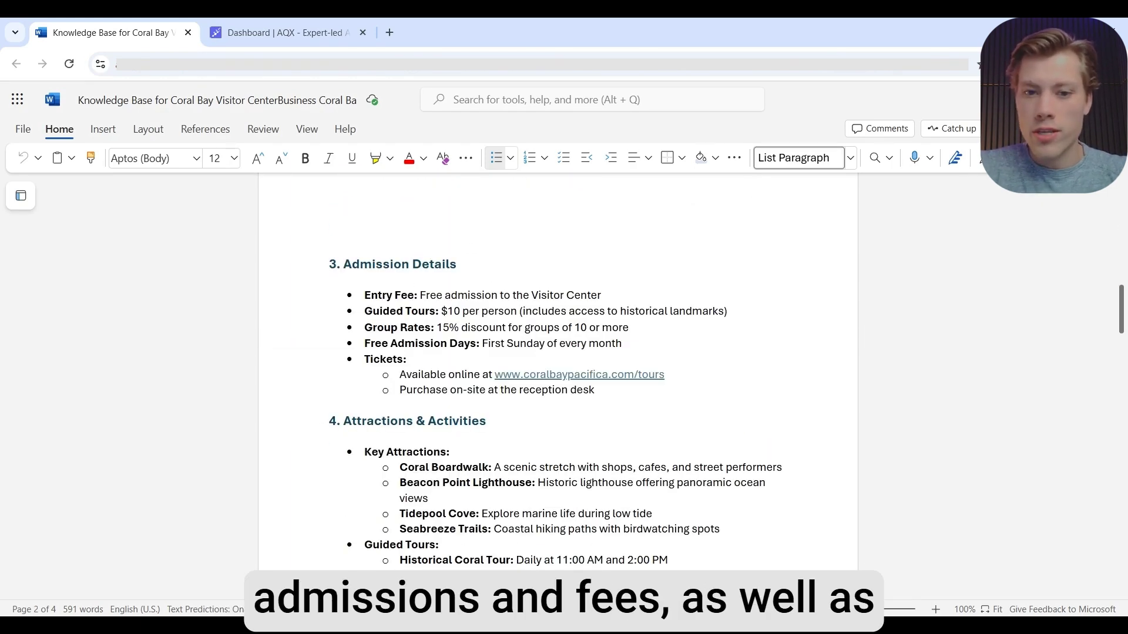
{"action": "scroll", "coordinate": [409, 281], "scroll_direction": "down", "scroll_amount": 5}
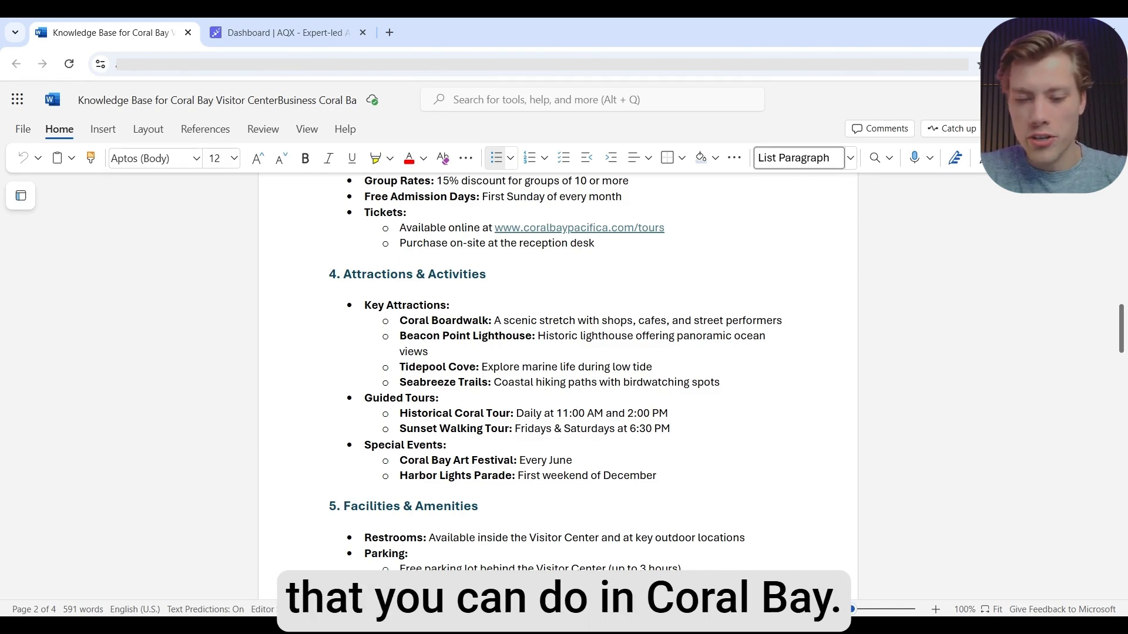
{"action": "scroll", "coordinate": [411, 358], "scroll_direction": "down", "scroll_amount": 10}
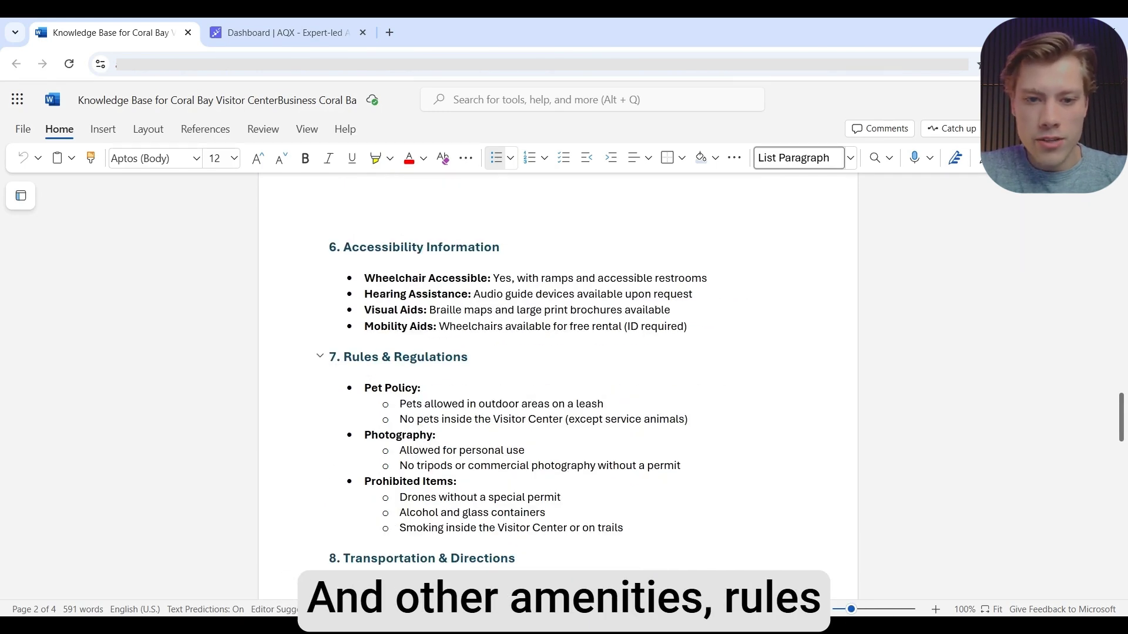
{"action": "scroll", "coordinate": [500, 381], "scroll_direction": "down", "scroll_amount": 10}
{"action": "scroll", "coordinate": [502, 364], "scroll_direction": "up", "scroll_amount": 20}
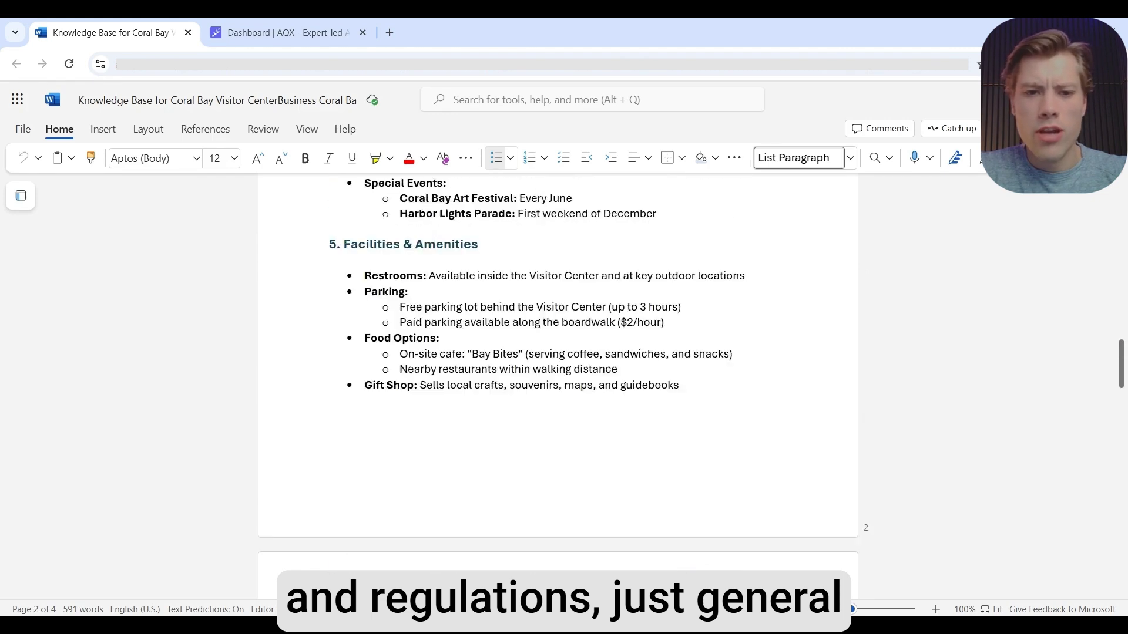
{"action": "scroll", "coordinate": [503, 346], "scroll_direction": "up", "scroll_amount": 8}
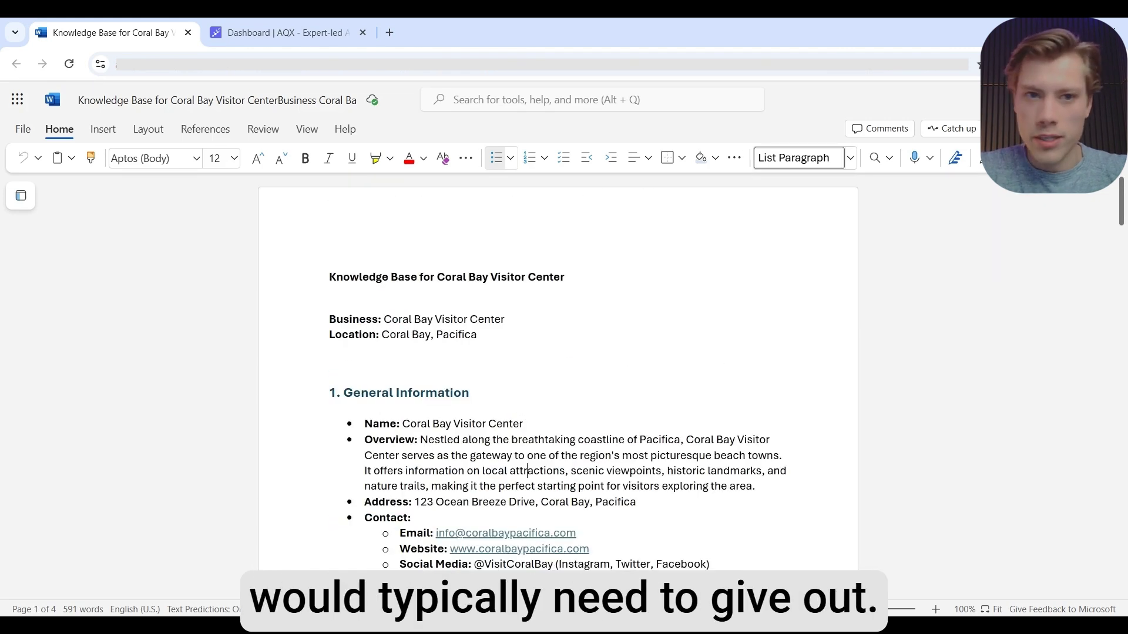
Return to the AQX dashboard, upload Knowledge+Base+for+Coral+Bay+Visitor+CenterBusiness+Coral+Ba.docx as campaign knowledge without adding a web link, and continue to the initial message.
{"action": "left_click", "coordinate": [288, 32]}
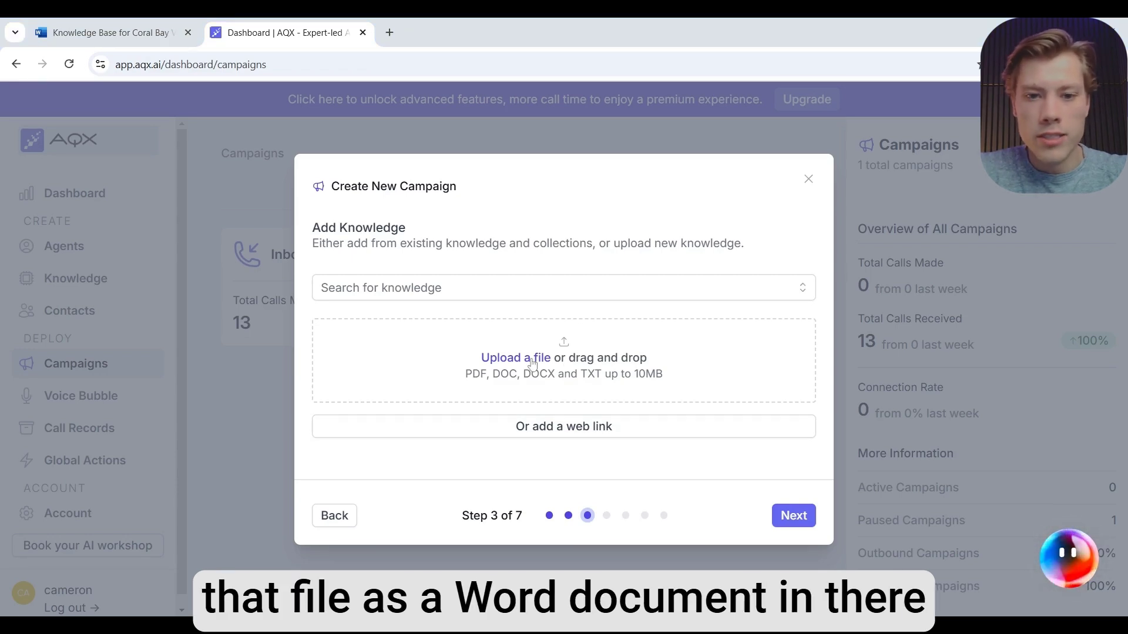
{"action": "left_click", "coordinate": [661, 515]}
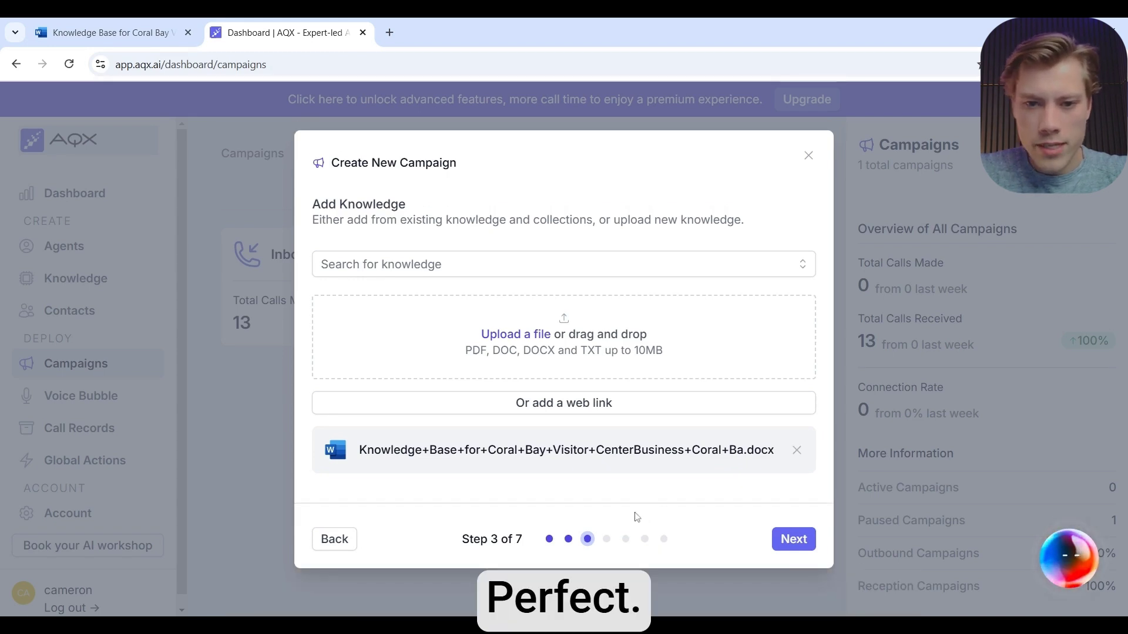
{"action": "left_click", "coordinate": [605, 414]}
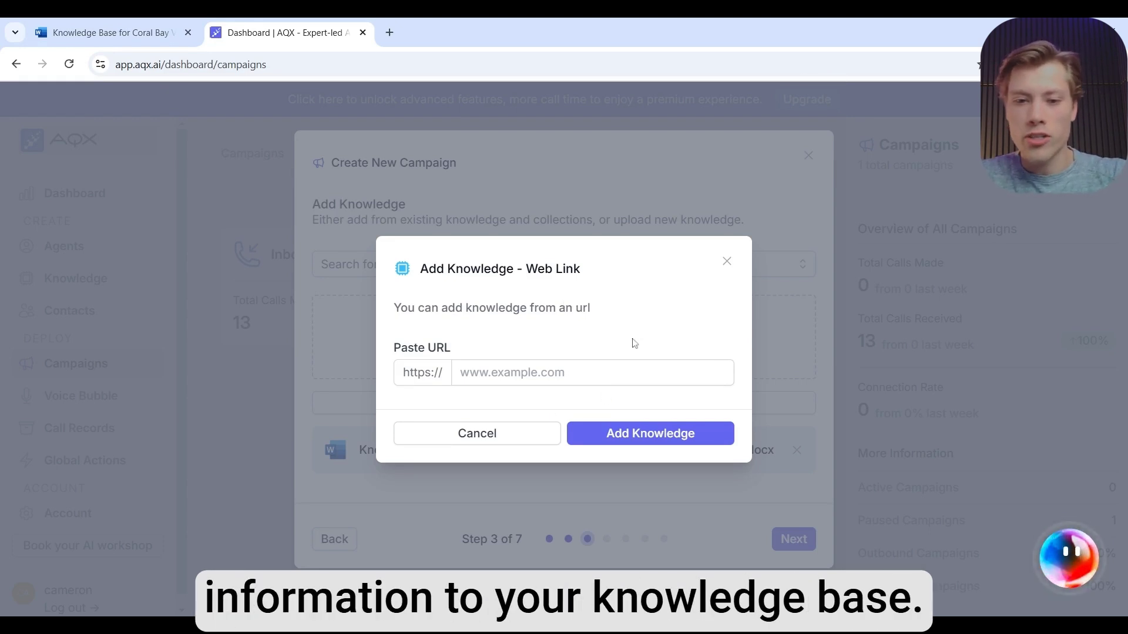
{"action": "left_click", "coordinate": [477, 433]}
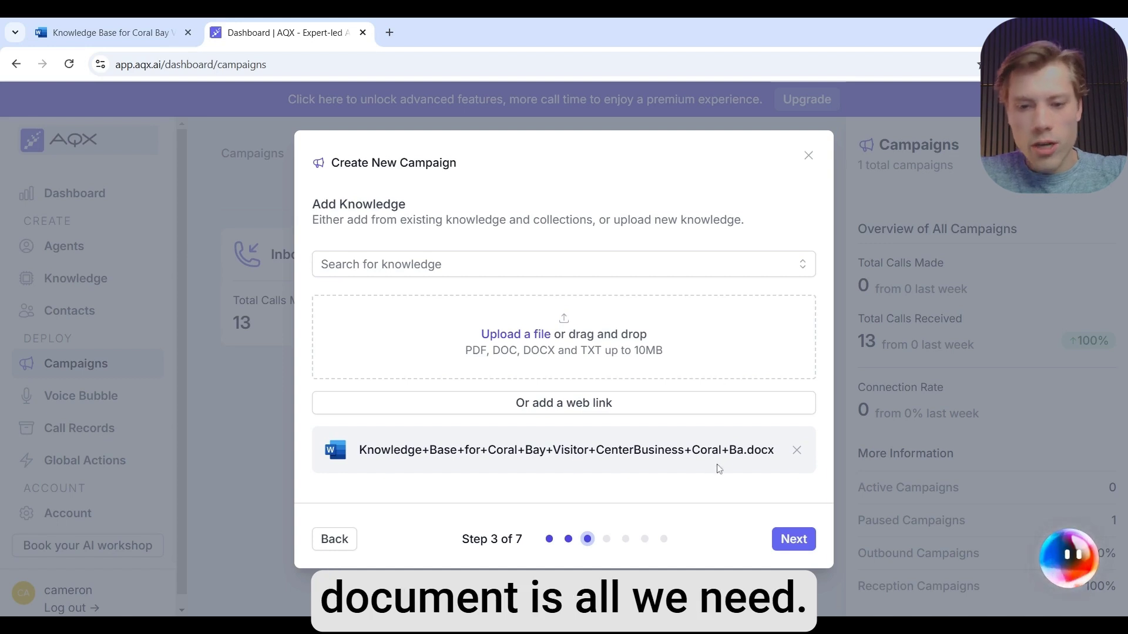
{"action": "left_click", "coordinate": [795, 540]}
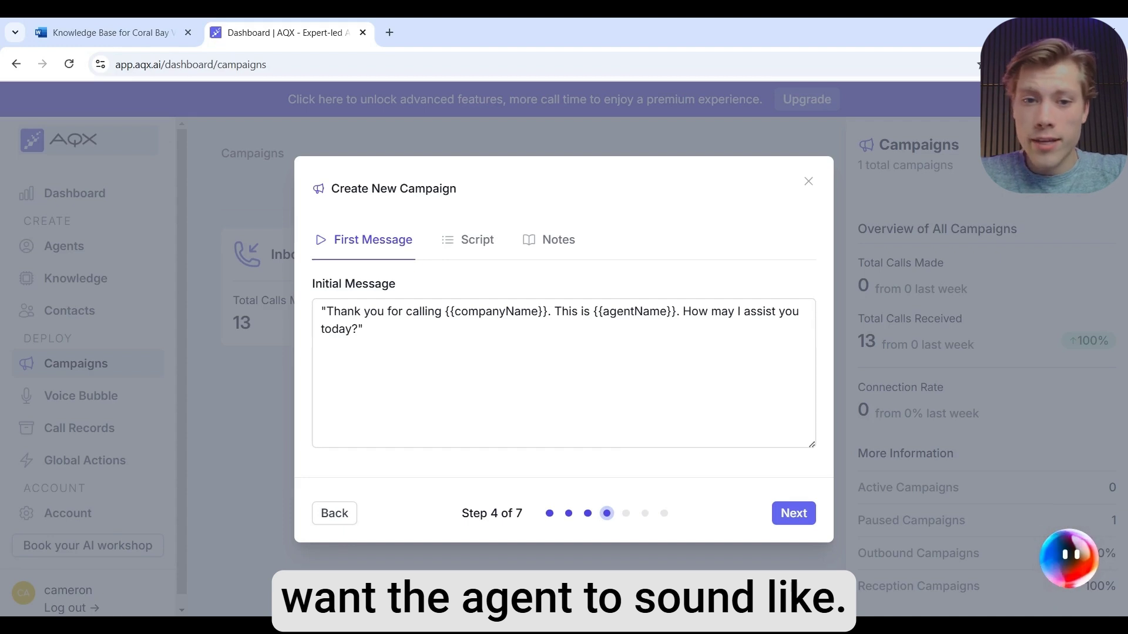
Change the opening words of the initial message to "Thanks for calling".
{"action": "left_click", "coordinate": [563, 376]}
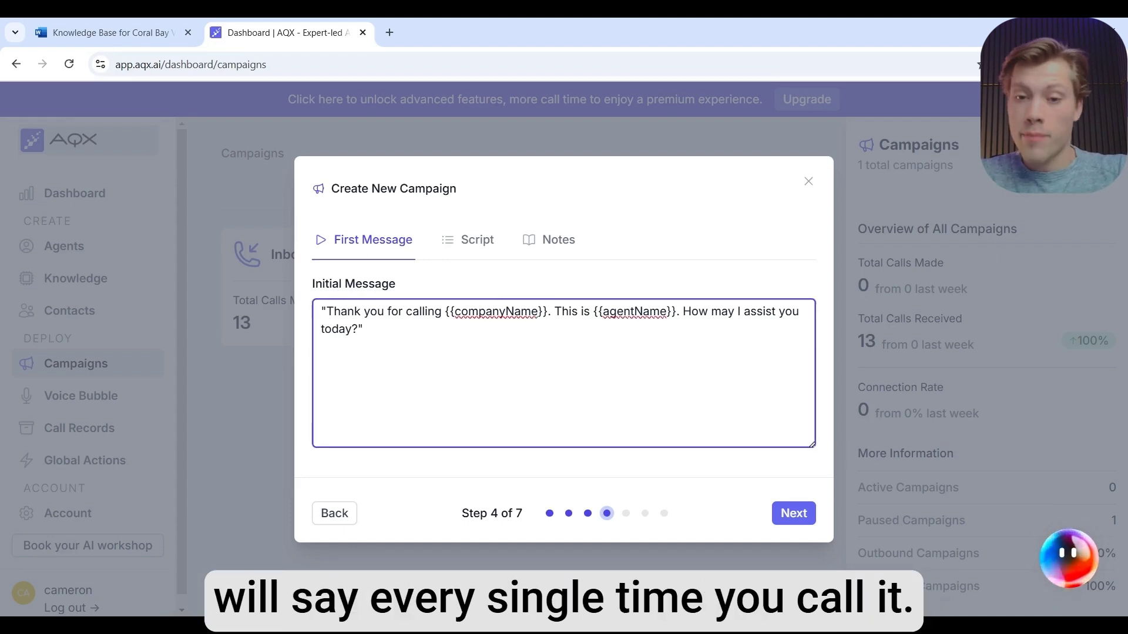
{"action": "left_click_drag", "start_coordinate": [363, 329], "coordinate": [462, 311]}
{"action": "left_click", "coordinate": [363, 329]}
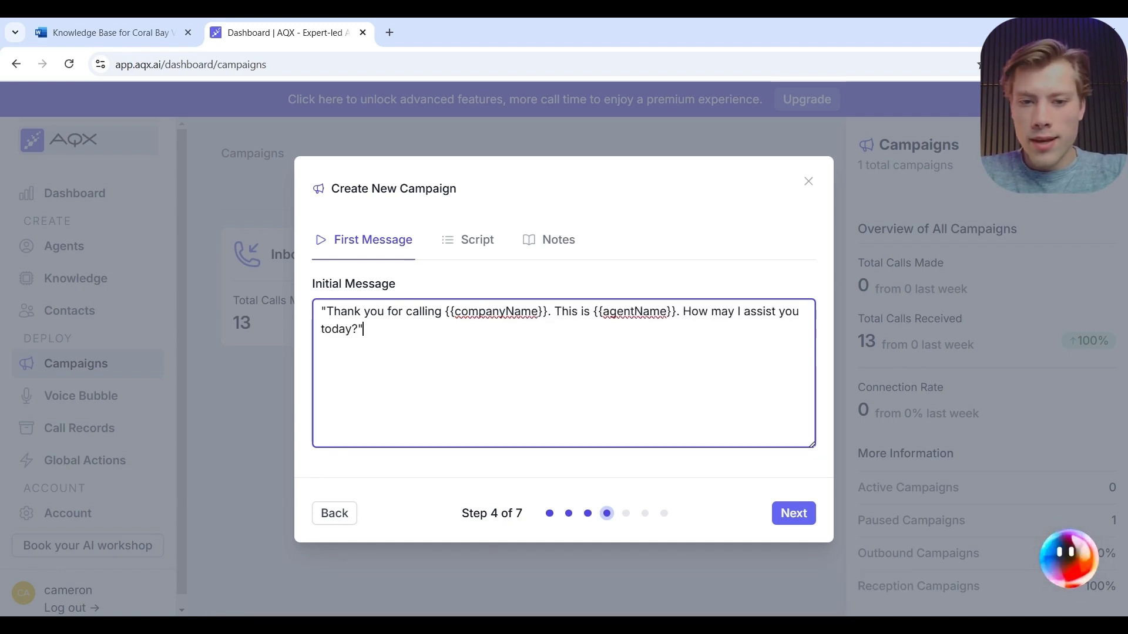
{"action": "left_click", "coordinate": [360, 311]}
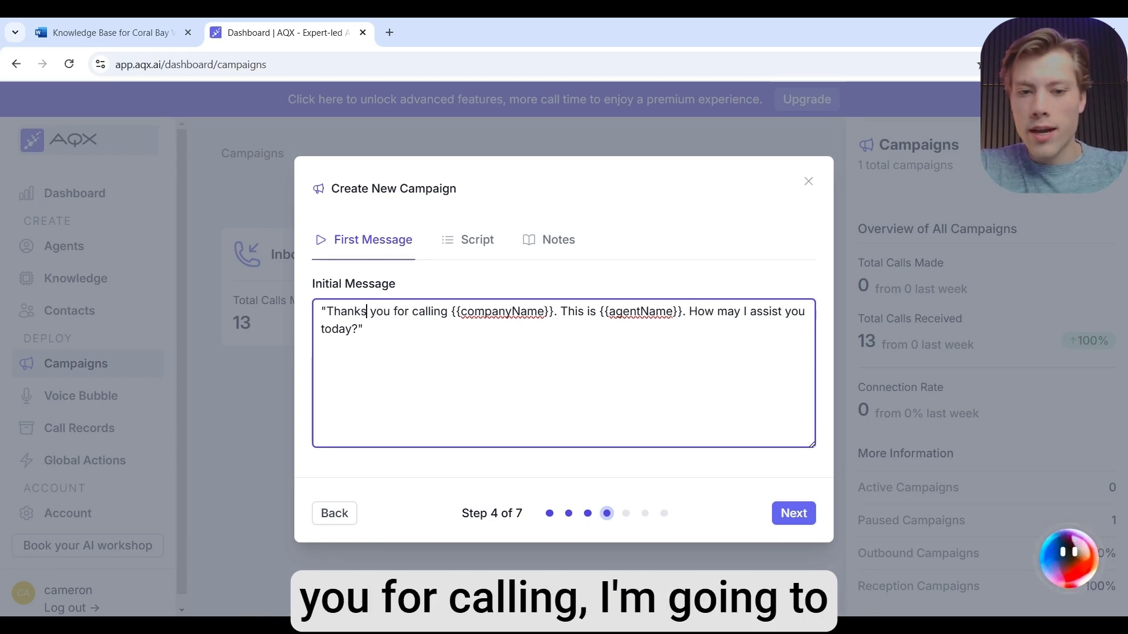
{"action": "type", "text": "s"}
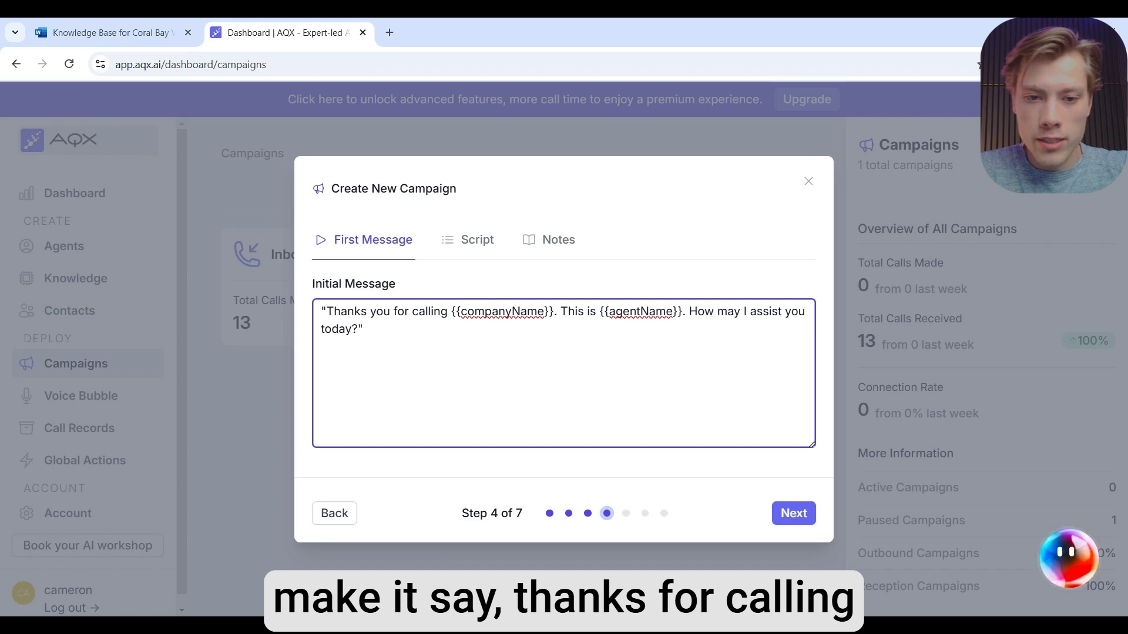
{"action": "key", "text": "Delete"}
{"action": "key", "text": "Delete"}
{"action": "key", "text": "Delete"}
{"action": "key", "text": "Delete"}
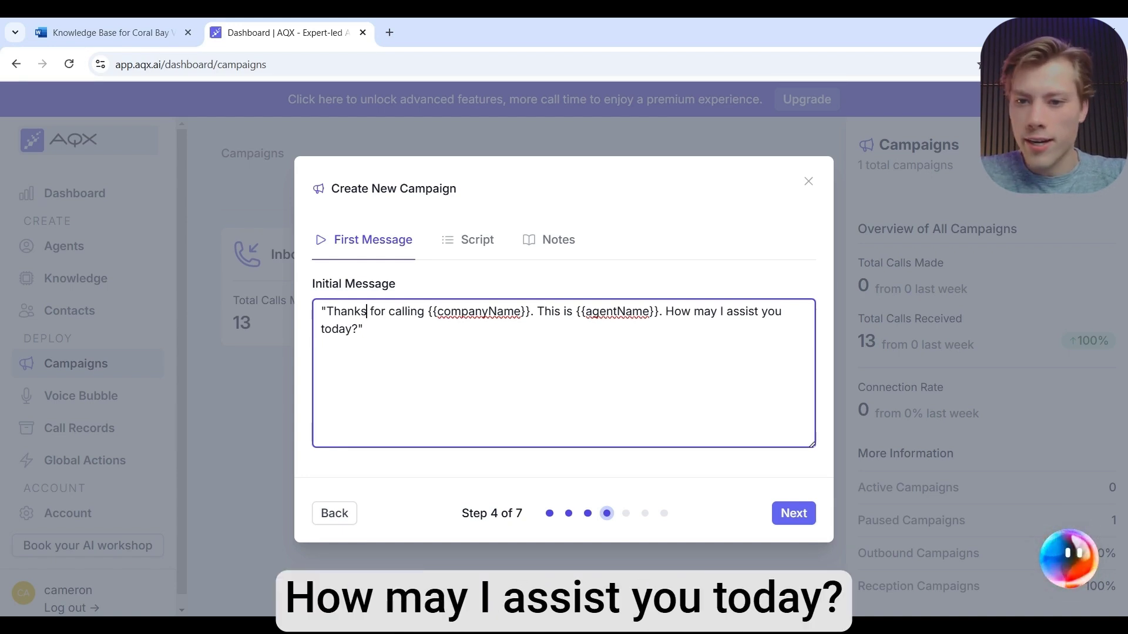
Replace the closing question of the initial message with "How can I help you?".
{"action": "left_click", "coordinate": [696, 312]}
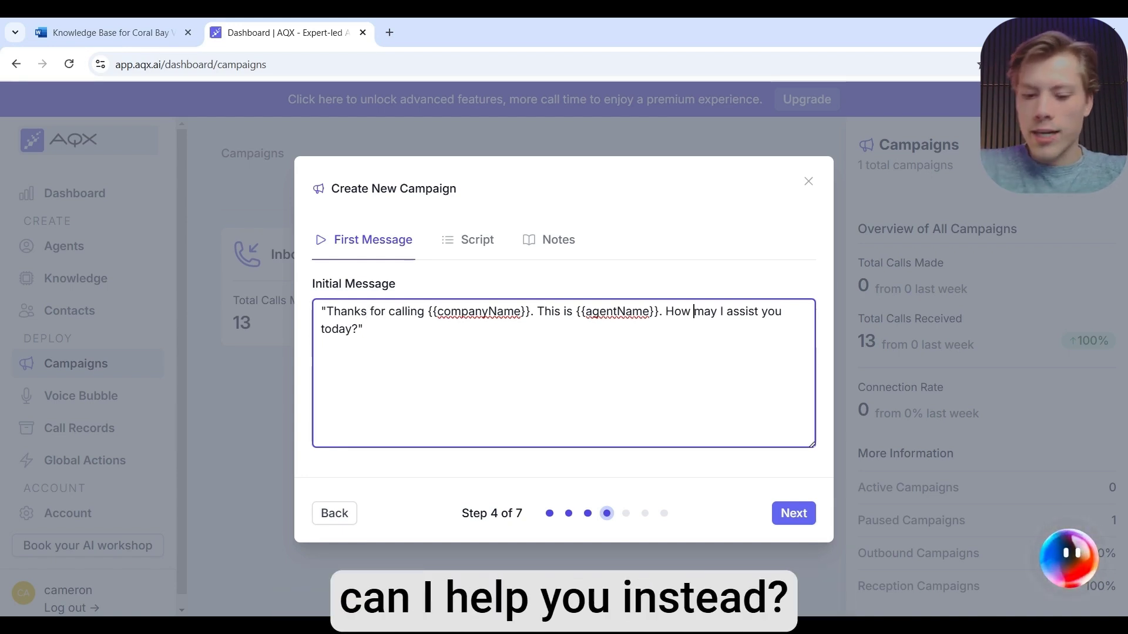
{"action": "type", "text": "can I help you?\""}
{"action": "key", "text": "Delete"}
{"action": "key", "text": "Delete"}
{"action": "key", "text": "Delete"}
{"action": "key", "text": "Delete"}
{"action": "key", "text": "Delete"}
{"action": "key", "text": "Delete"}
{"action": "key", "text": "Delete"}
{"action": "key", "text": "Delete"}
{"action": "key", "text": "Delete"}
{"action": "key", "text": "Delete"}
{"action": "key", "text": "Delete"}
{"action": "key", "text": "Delete"}
{"action": "key", "text": "Delete"}
{"action": "key", "text": "Delete"}
{"action": "key", "text": "Delete"}
{"action": "key", "text": "Delete"}
{"action": "key", "text": "Delete"}
{"action": "key", "text": "Delete"}
{"action": "key", "text": "Delete"}
{"action": "key", "text": "Delete"}
{"action": "key", "text": "Delete"}
{"action": "key", "text": "Delete"}
{"action": "key", "text": "Delete"}
{"action": "key", "text": "Delete"}
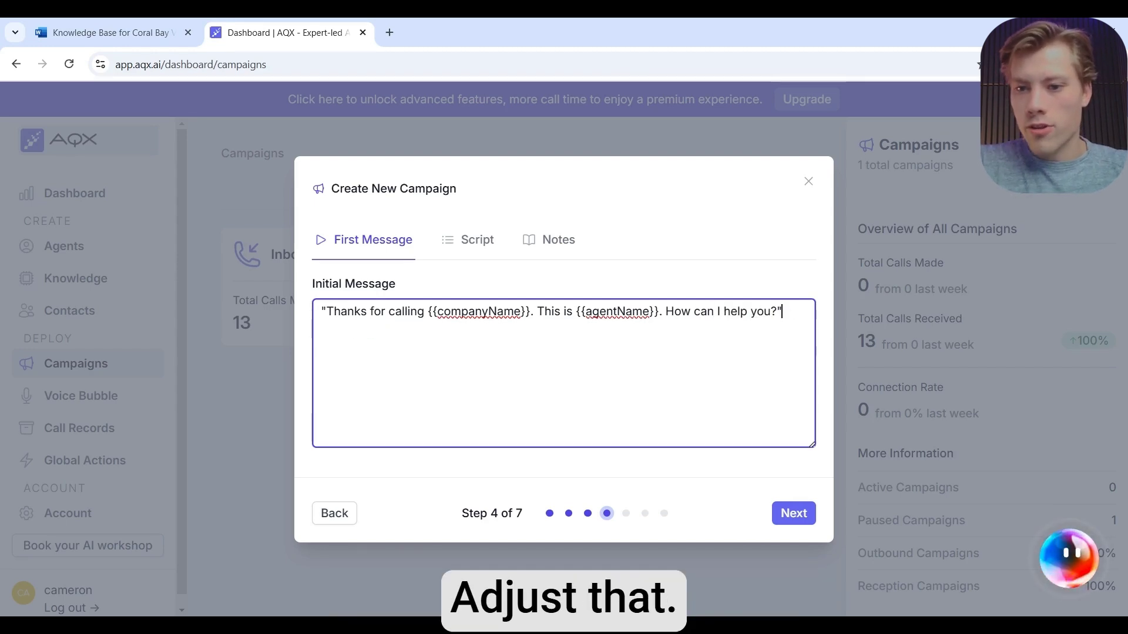
{"action": "left_click", "coordinate": [616, 311]}
Review the call script's sections, including the empathy statements, troubleshooting process, solution presentation and step-by-step guidance.
{"action": "left_click", "coordinate": [473, 240]}
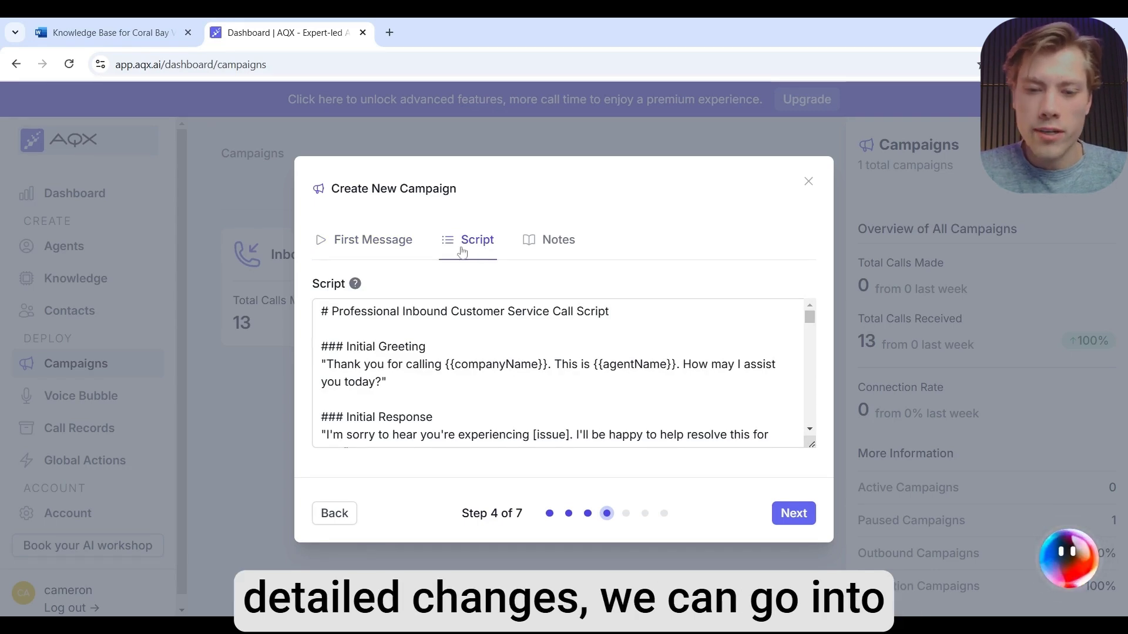
{"action": "scroll", "coordinate": [558, 373], "scroll_direction": "down", "scroll_amount": 5}
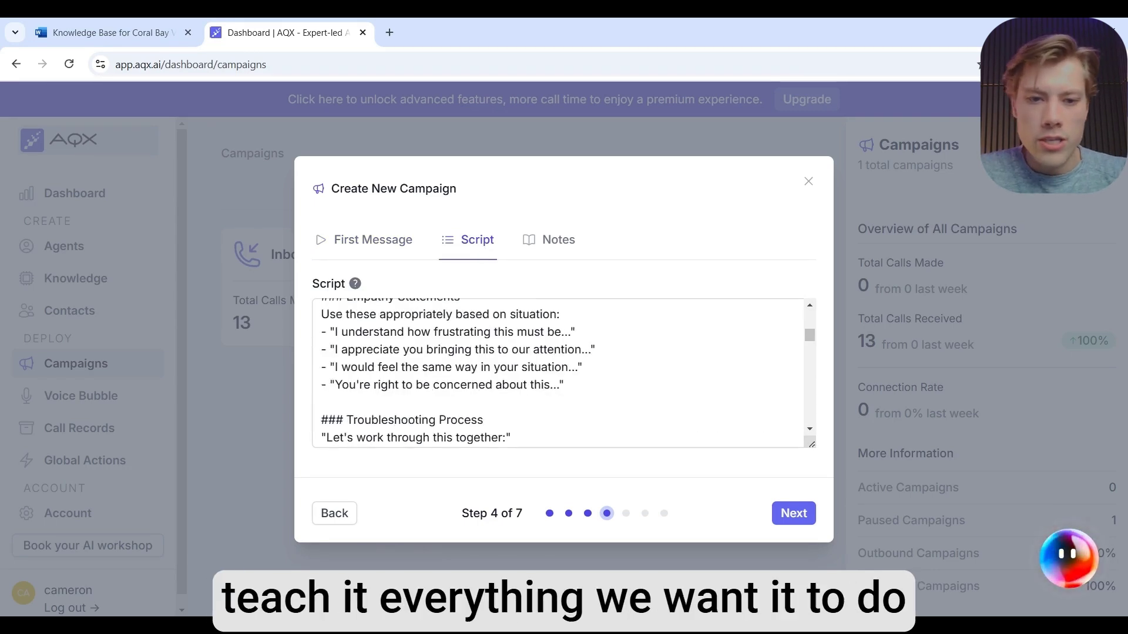
{"action": "scroll", "coordinate": [558, 373], "scroll_direction": "up", "scroll_amount": 1}
{"action": "left_click_drag", "start_coordinate": [461, 370], "coordinate": [347, 370]}
{"action": "scroll", "coordinate": [348, 371], "scroll_direction": "down", "scroll_amount": 2}
{"action": "left_click_drag", "start_coordinate": [483, 347], "coordinate": [353, 346]}
{"action": "scroll", "coordinate": [558, 373], "scroll_direction": "down", "scroll_amount": 3}
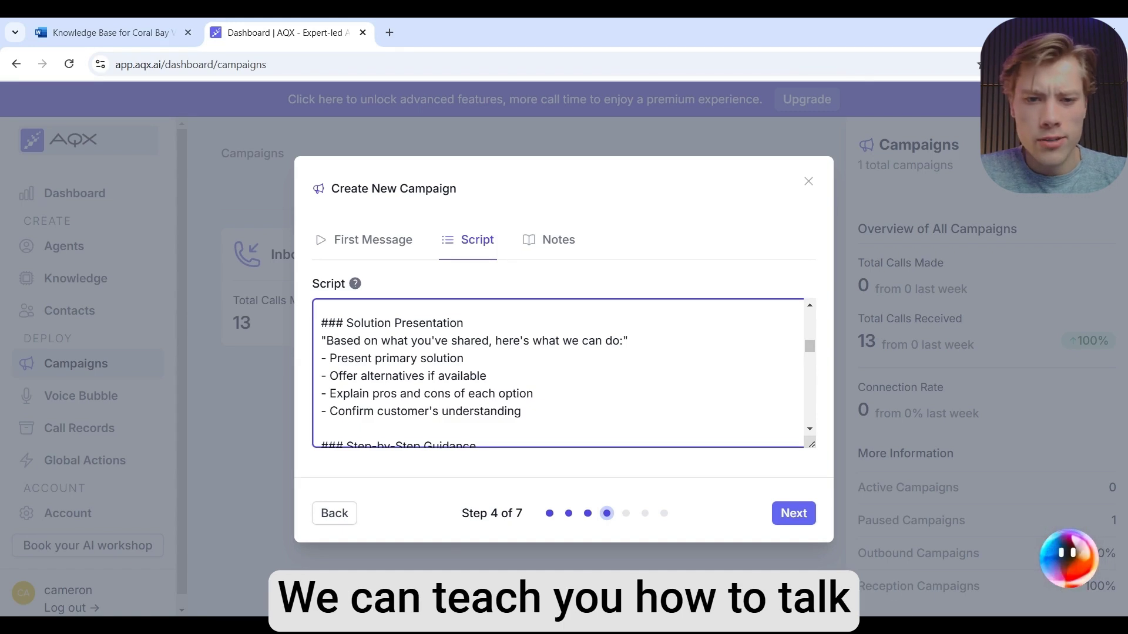
{"action": "left_click_drag", "start_coordinate": [464, 323], "coordinate": [405, 323]}
{"action": "scroll", "coordinate": [406, 323], "scroll_direction": "down", "scroll_amount": 3}
{"action": "scroll", "coordinate": [405, 323], "scroll_direction": "up", "scroll_amount": 2}
{"action": "left_click_drag", "start_coordinate": [477, 373], "coordinate": [358, 373]}
{"action": "scroll", "coordinate": [357, 373], "scroll_direction": "down", "scroll_amount": 1}
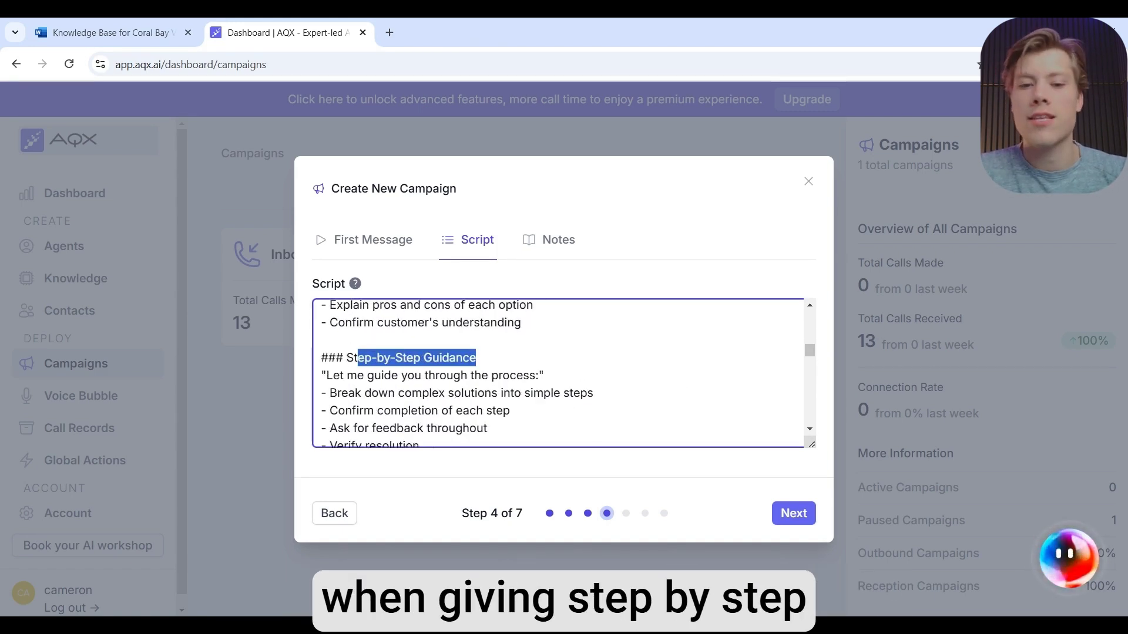
{"action": "scroll", "coordinate": [558, 373], "scroll_direction": "down", "scroll_amount": 1}
{"action": "scroll", "coordinate": [558, 373], "scroll_direction": "up", "scroll_amount": 3}
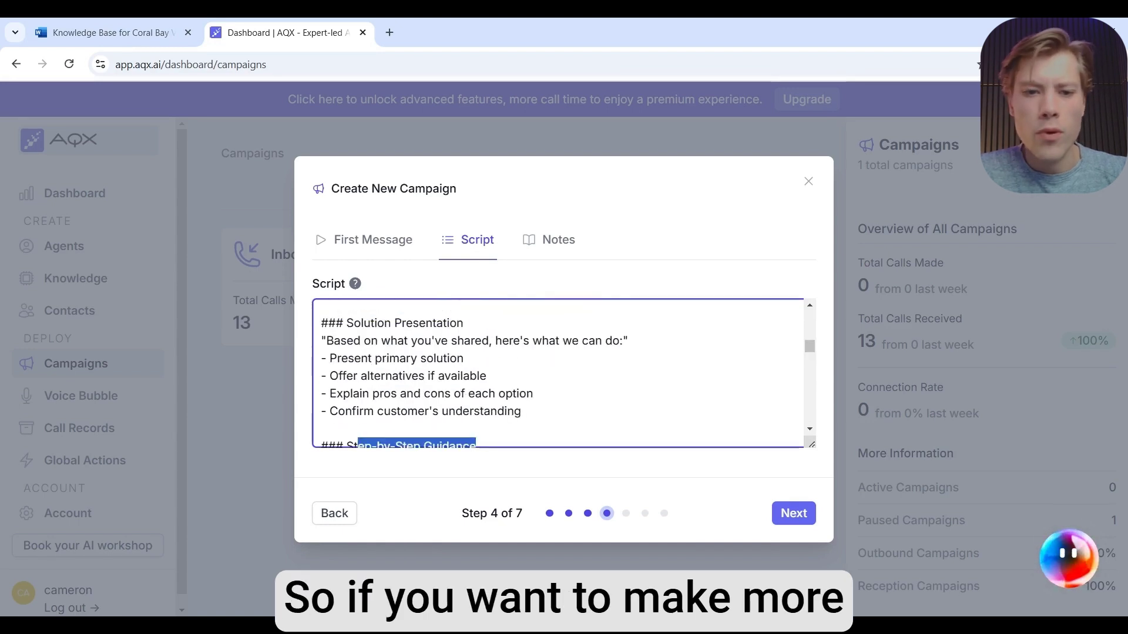
Add the campaign note "keep responses short and concise" and continue to the campaign actions and integrations.
{"action": "left_click", "coordinate": [555, 242]}
{"action": "left_click", "coordinate": [322, 312]}
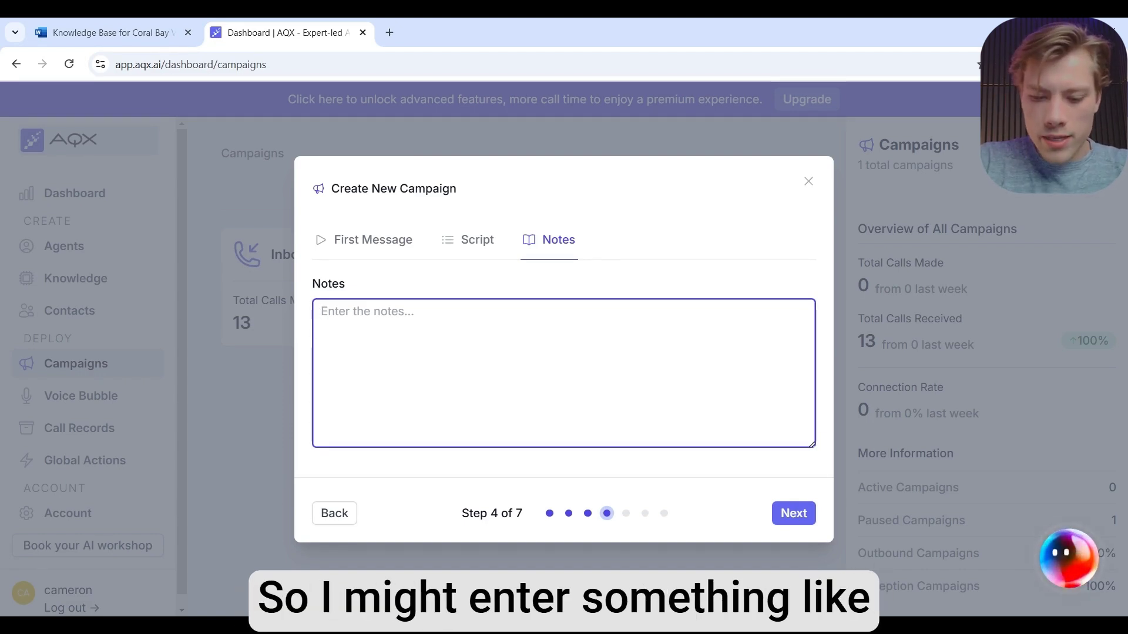
{"action": "type", "text": "keep responses shor"}
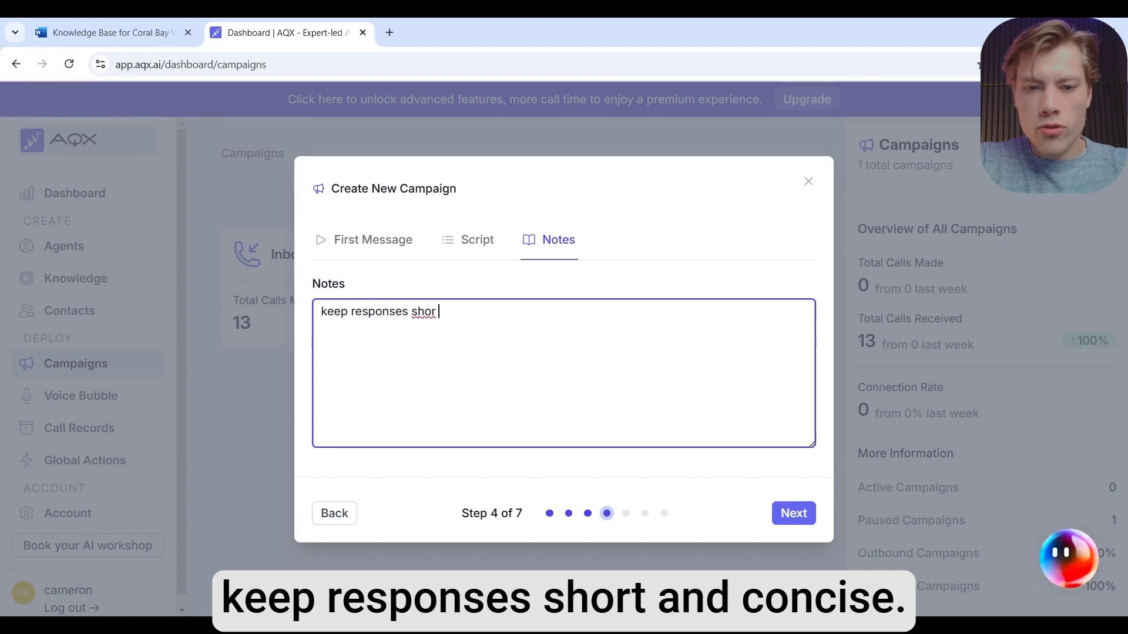
{"action": "type", "text": "t and concise"}
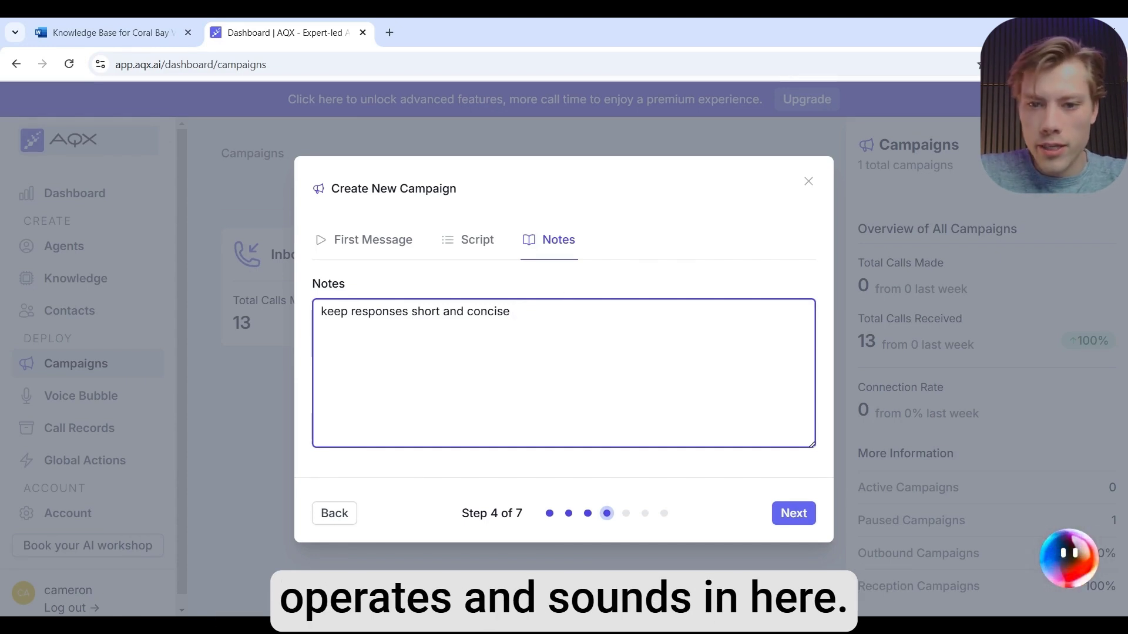
{"action": "left_click", "coordinate": [793, 513]}
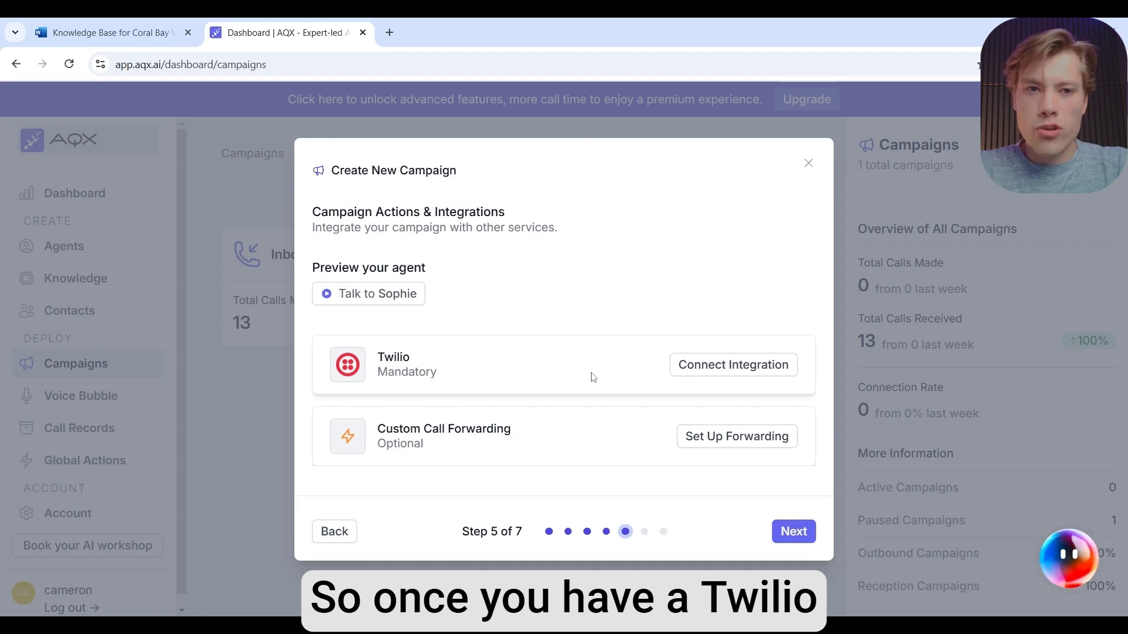
Connect the mandatory Twilio integration with the account's SID and auth token, using its Twilio phone number.
{"action": "left_click", "coordinate": [734, 372]}
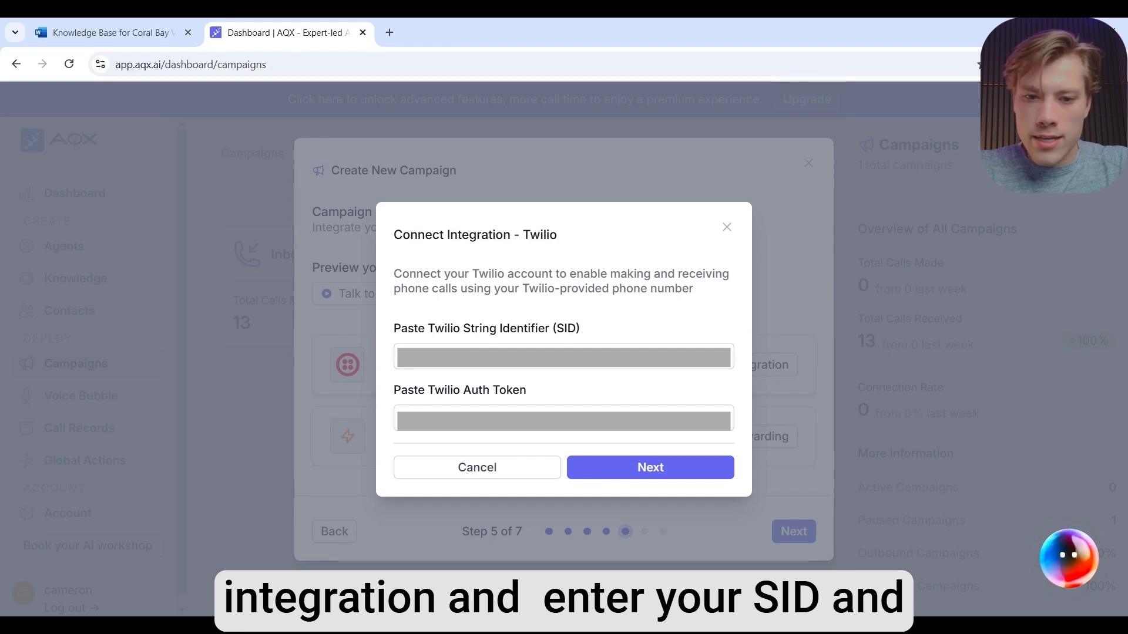
{"action": "left_click", "coordinate": [606, 470]}
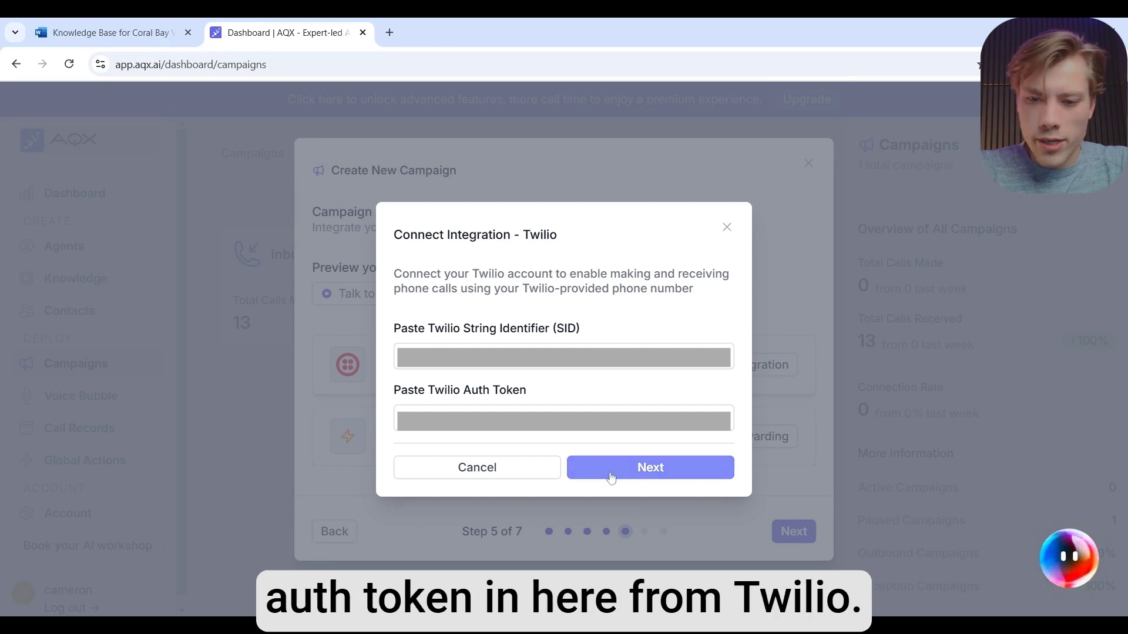
{"action": "left_click", "coordinate": [624, 437]}
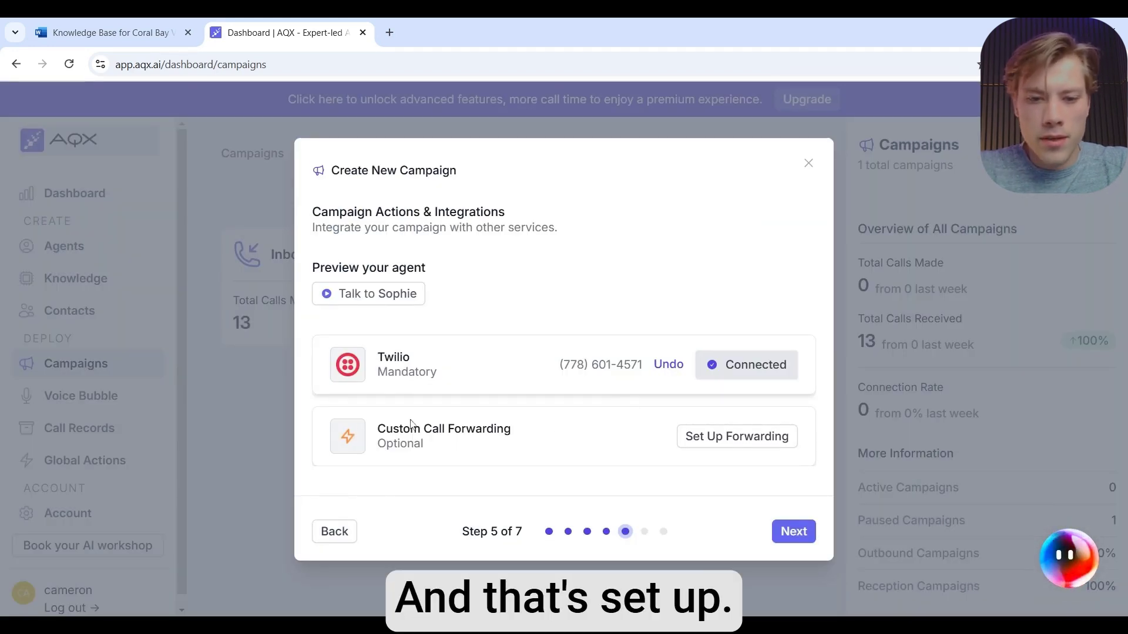
Set up custom call forwarding to "Front Desk" with the US (+1) country code and the department's phone number, and save it.
{"action": "left_click", "coordinate": [744, 443]}
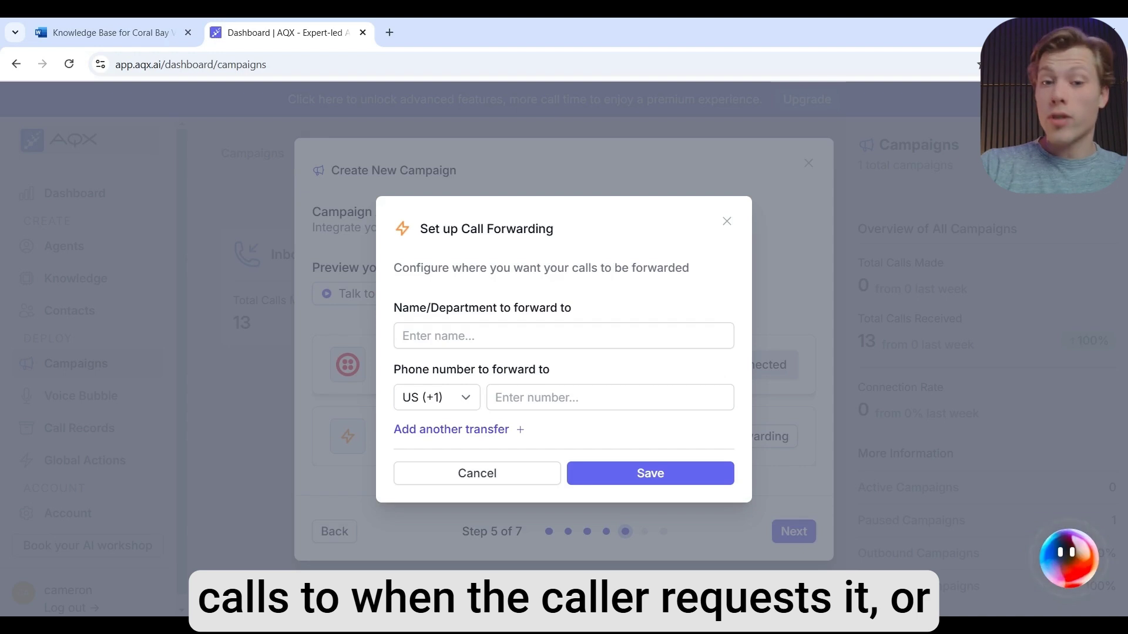
{"action": "left_click", "coordinate": [581, 335]}
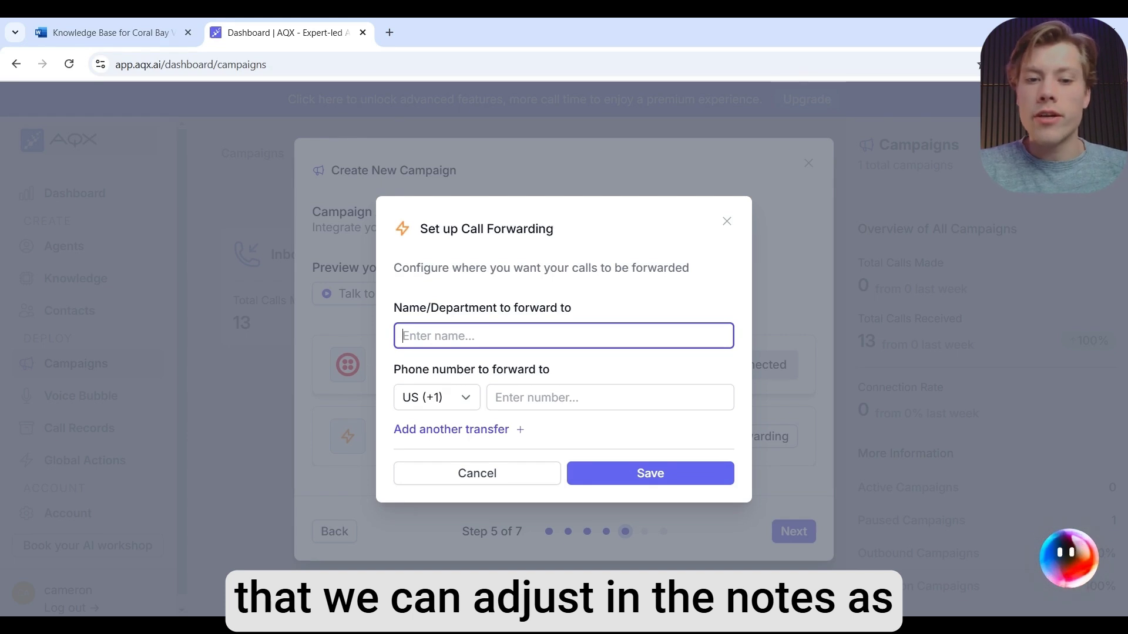
{"action": "type", "text": "Front "}
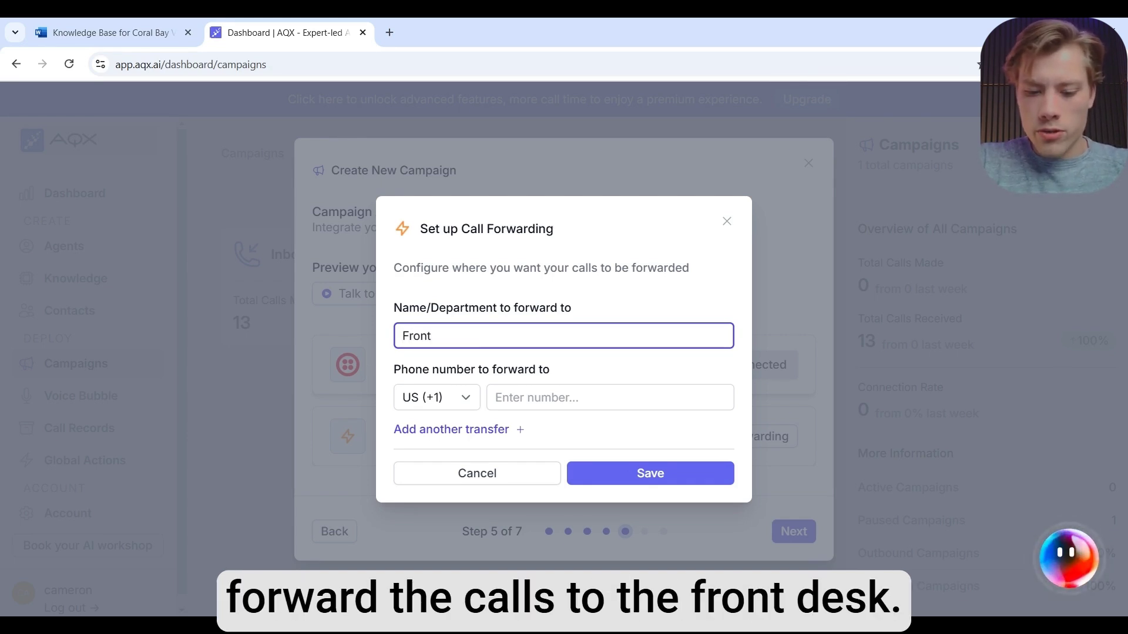
{"action": "type", "text": "d"}
{"action": "key", "text": "BackSpace"}
{"action": "type", "text": "Des"}
{"action": "key", "text": "BackSpace"}
{"action": "key", "text": "BackSpace"}
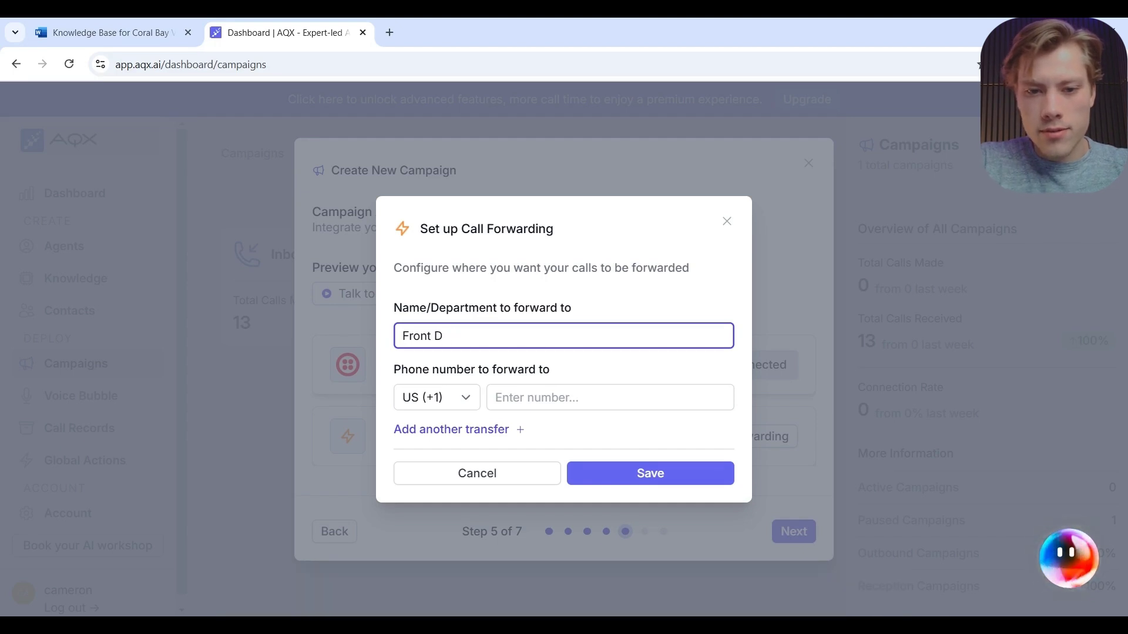
{"action": "type", "text": "esk"}
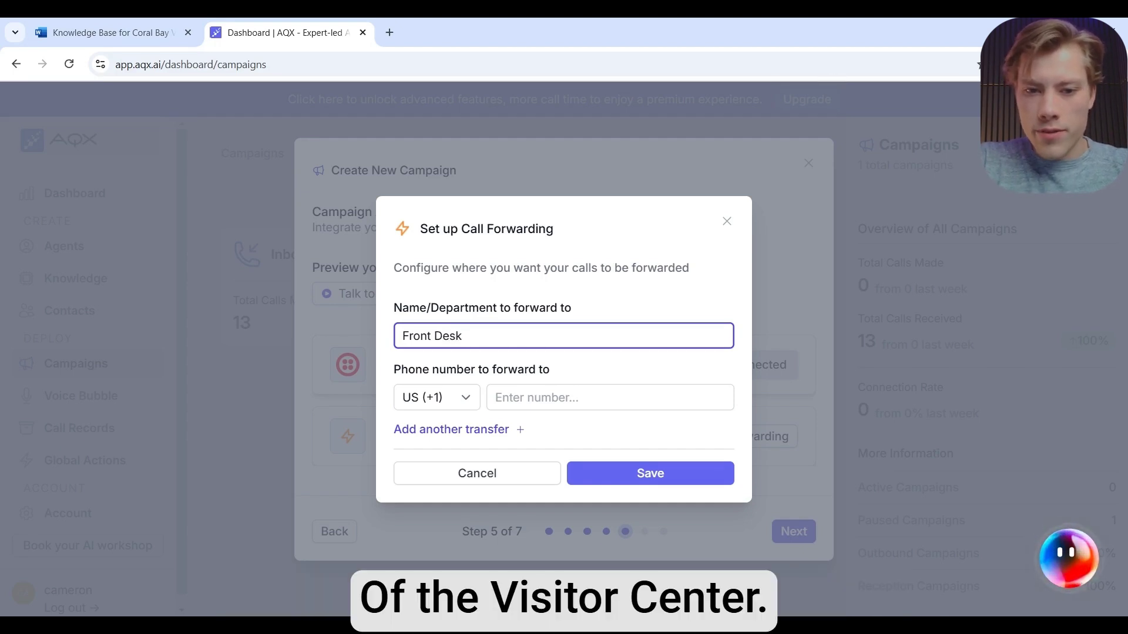
{"action": "left_click", "coordinate": [557, 394]}
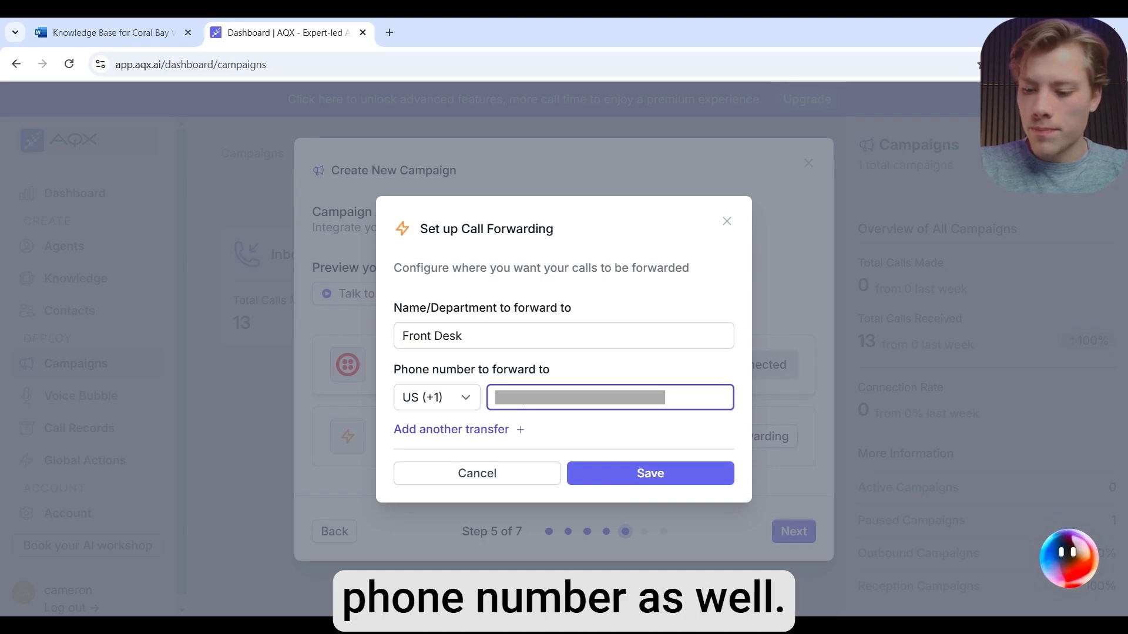
{"action": "left_click", "coordinate": [667, 474]}
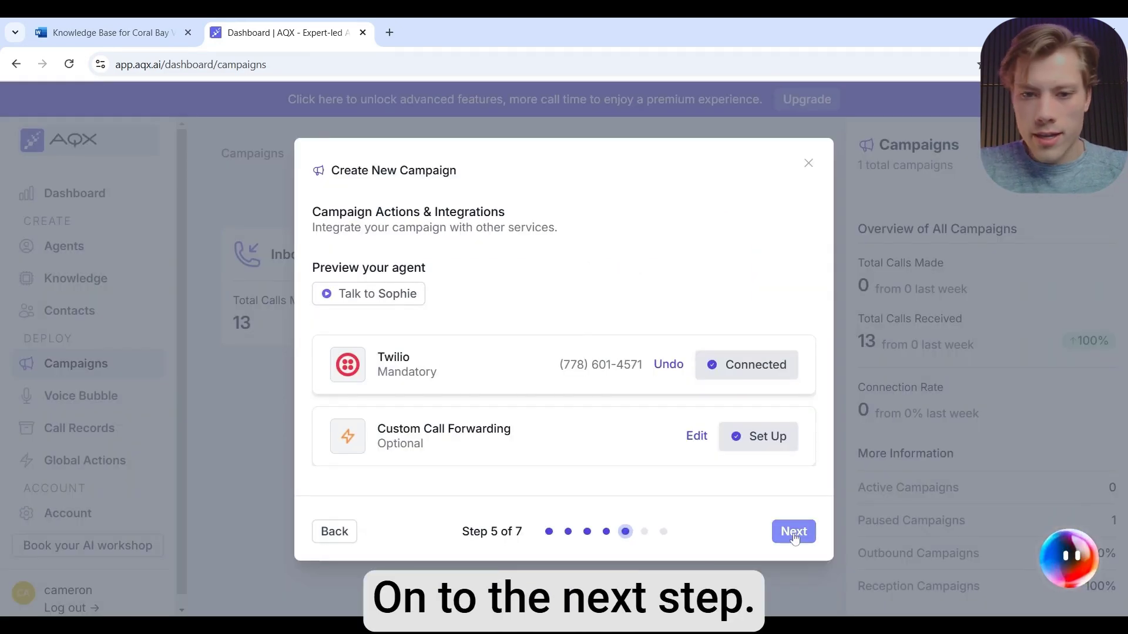
Continue past the test-call number to the campaign review, and finish and activate the Coral Bay Visitor Center Inbound Agent campaign.
{"action": "left_click", "coordinate": [794, 534]}
{"action": "left_click_drag", "start_coordinate": [493, 348], "coordinate": [680, 363]}
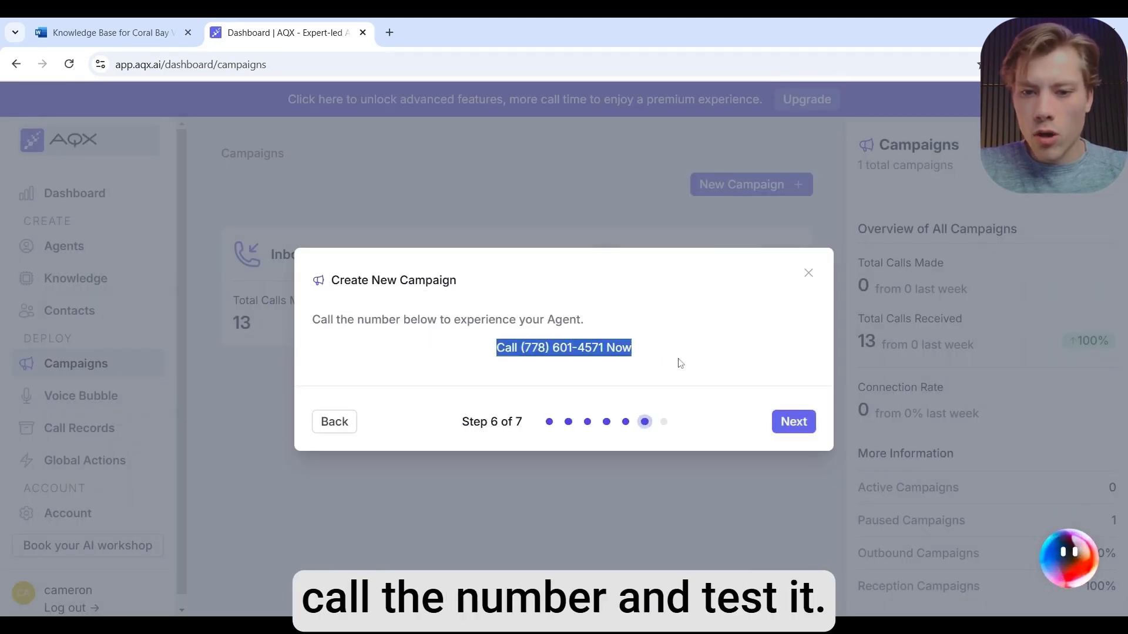
{"action": "left_click", "coordinate": [637, 352]}
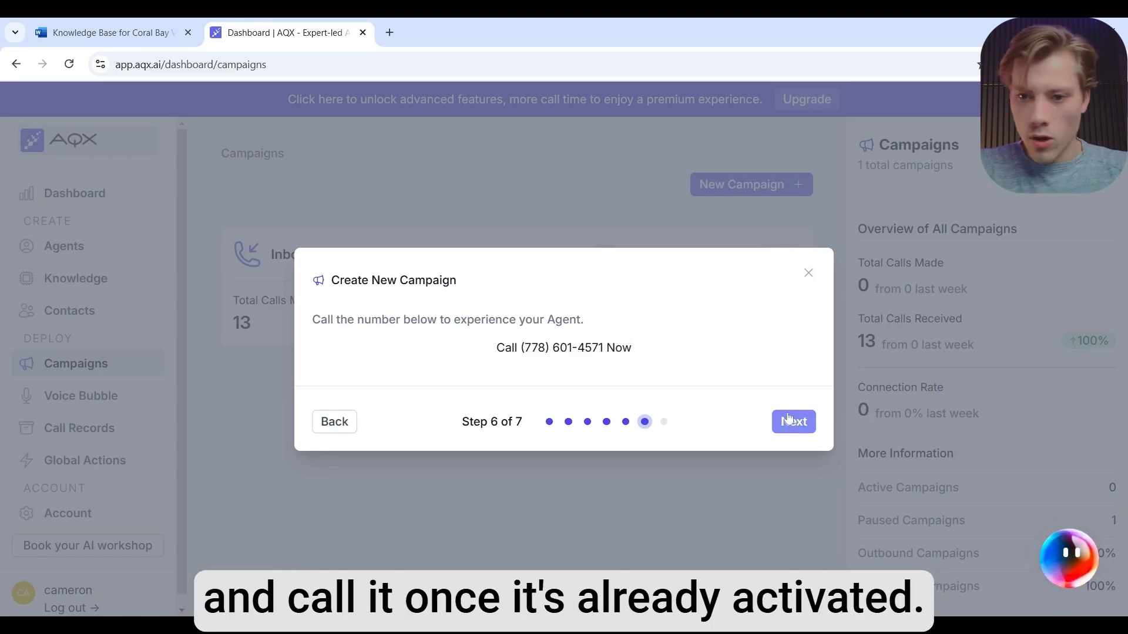
{"action": "left_click", "coordinate": [800, 428]}
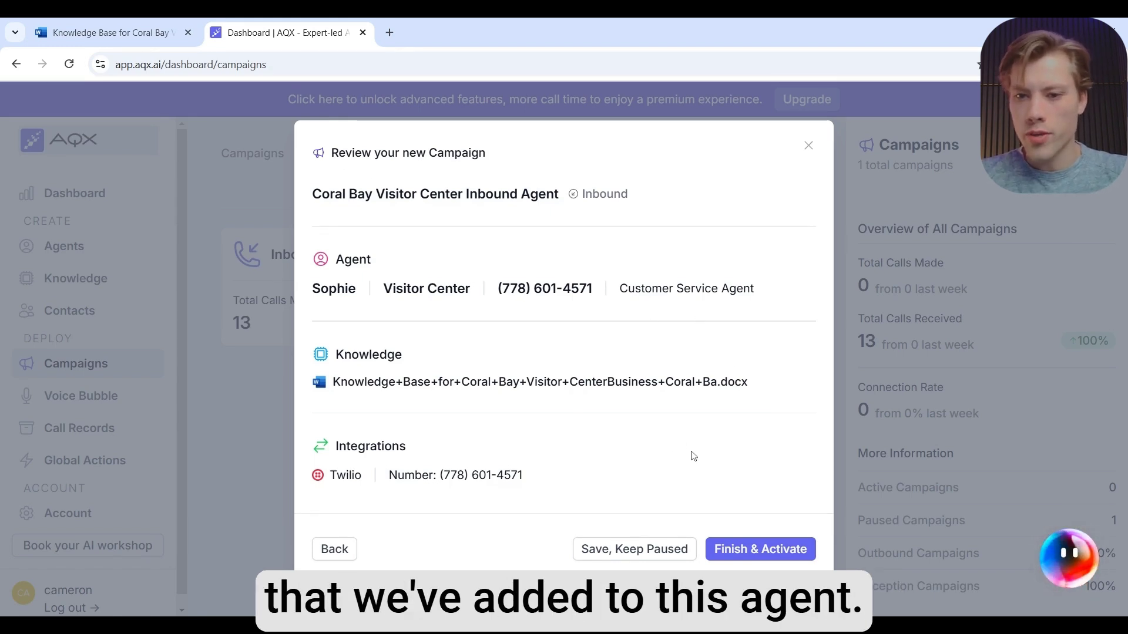
{"action": "left_click", "coordinate": [758, 552]}
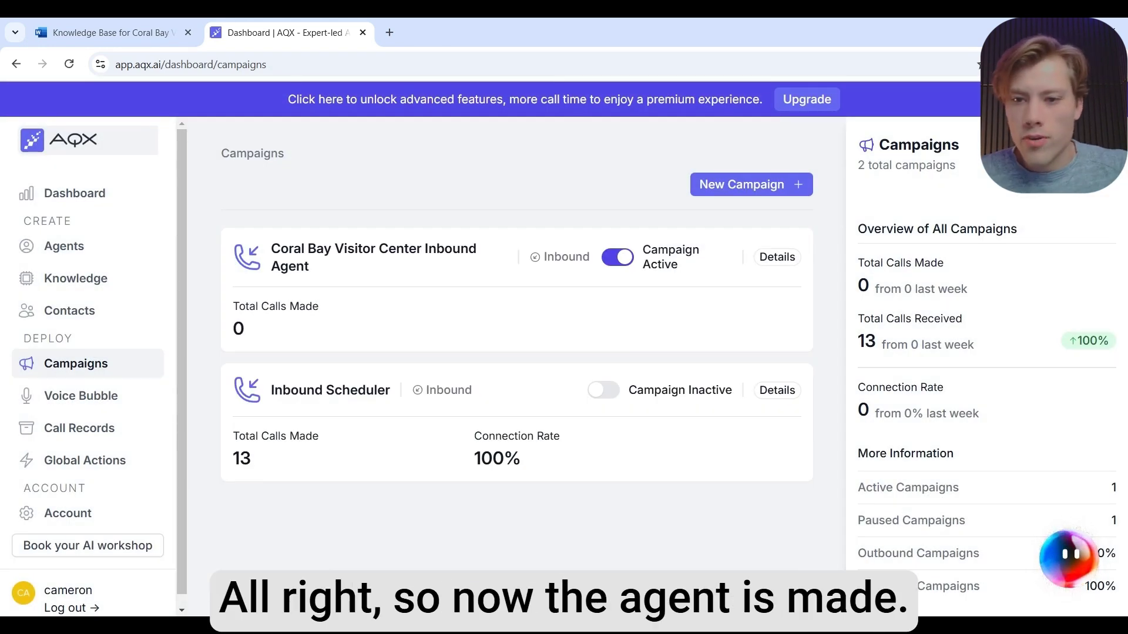